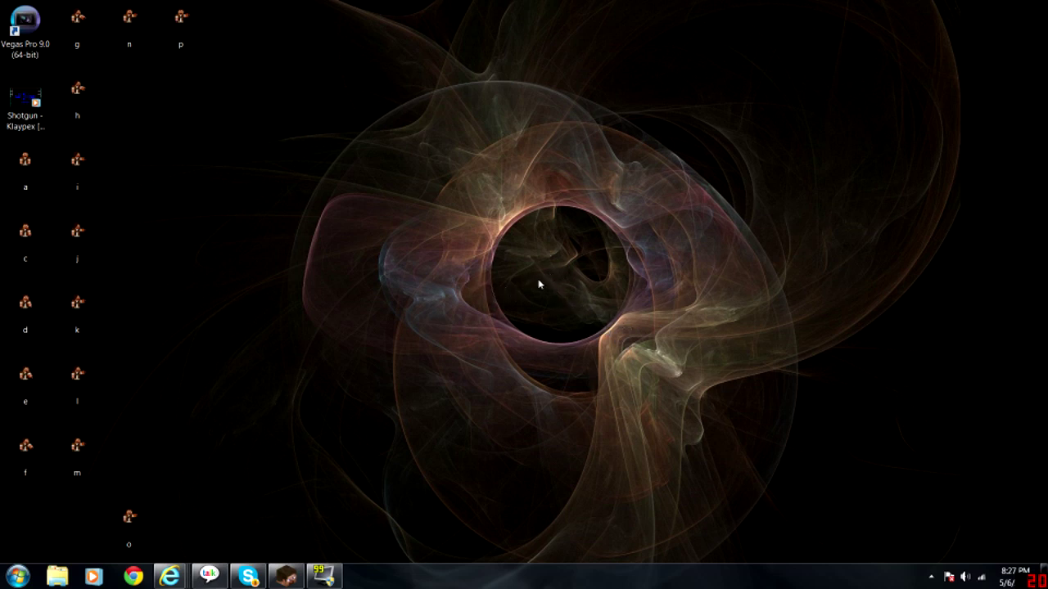
Step: Bring up the Minecraft Skin Viewer and examine the character's animation options
click(287, 574)
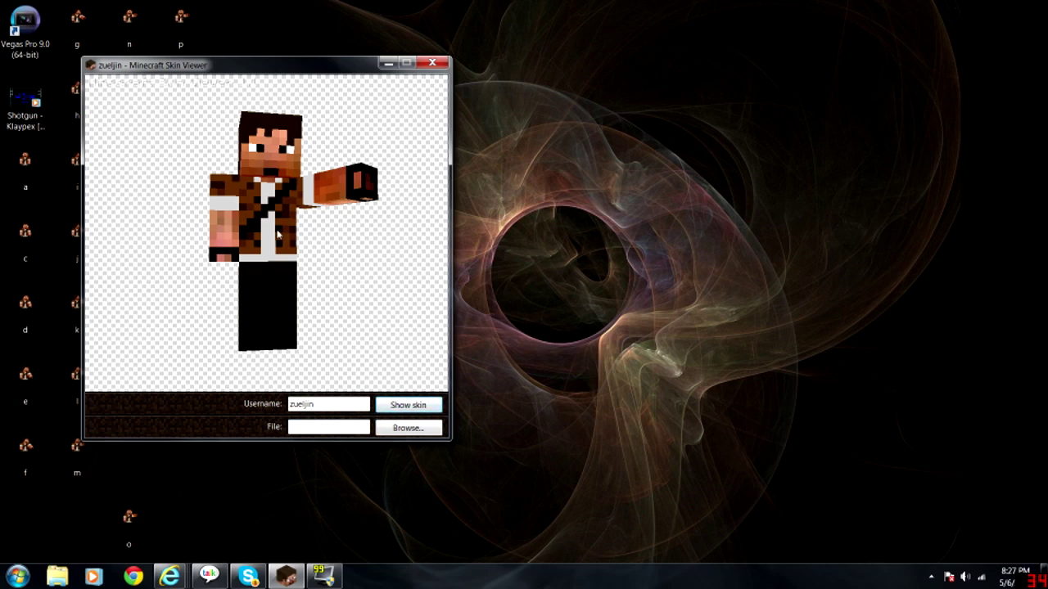
drag(278, 235, 296, 263)
right_click(389, 282)
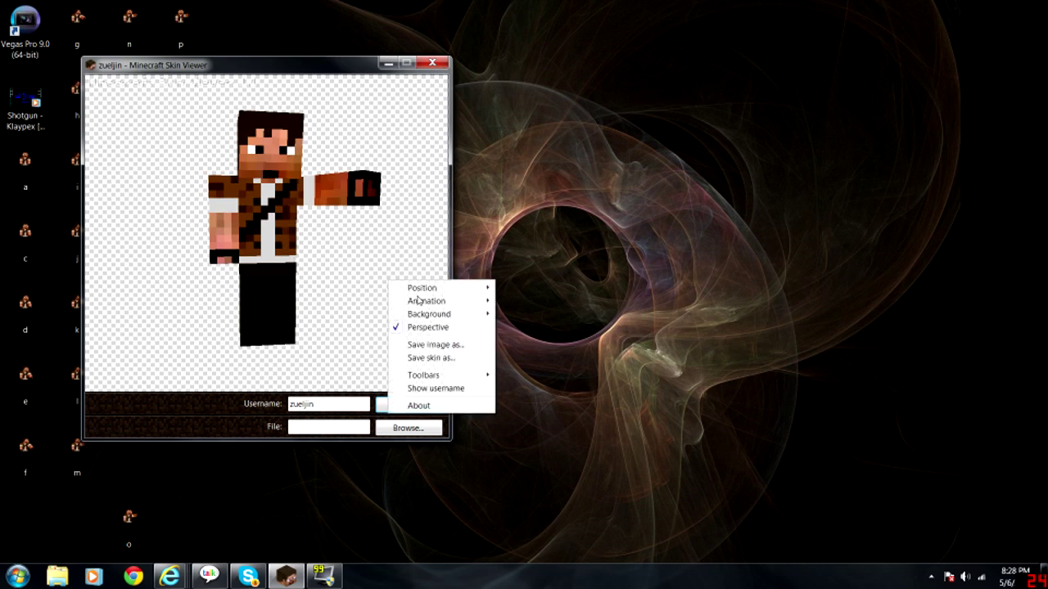
mouse_move(436, 300)
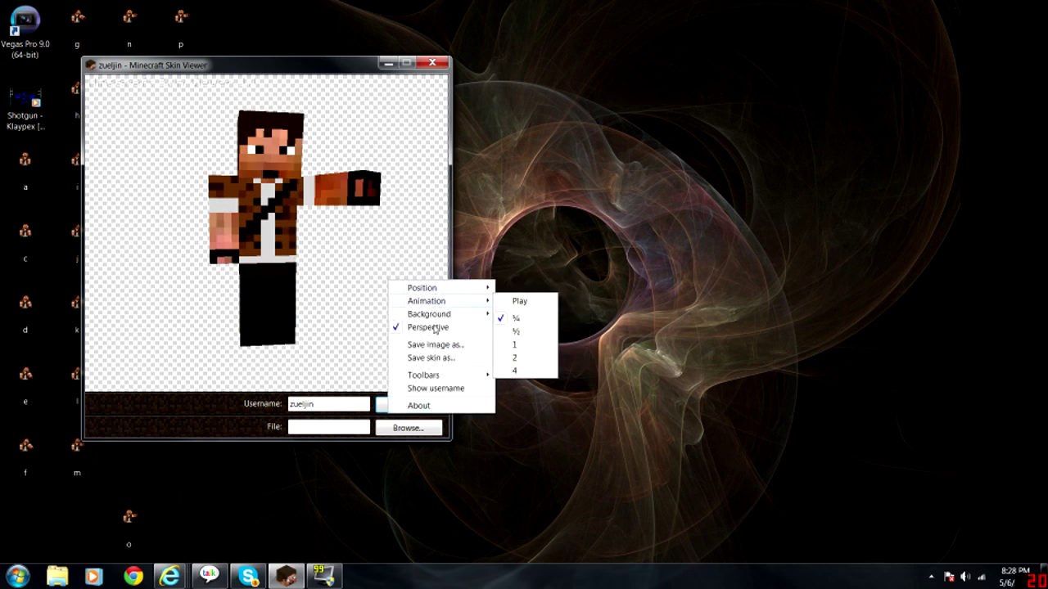
click(352, 259)
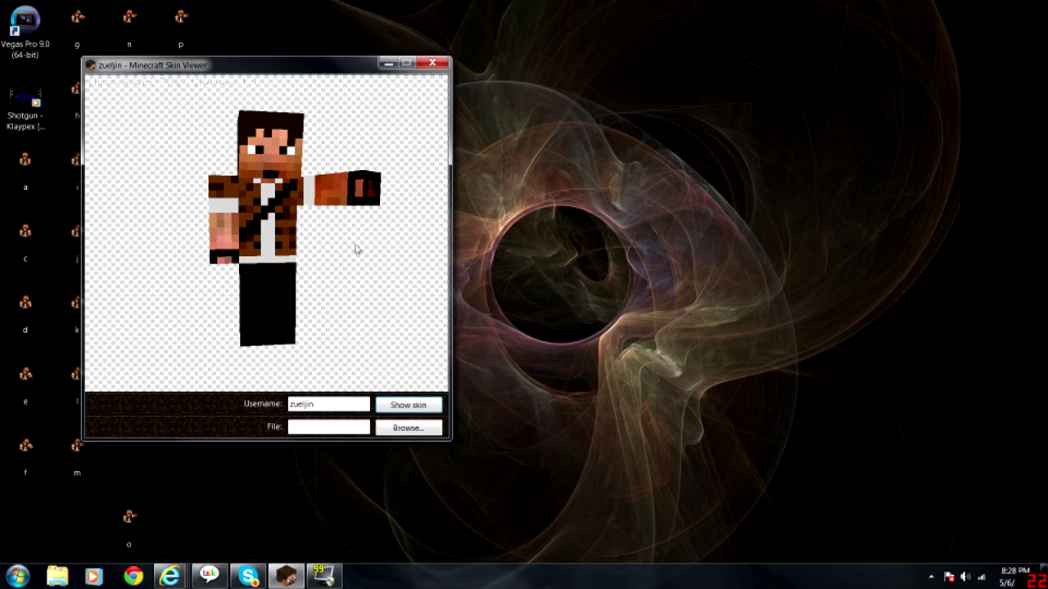
Step: Pose the character with its head turned to the side and one arm raised diagonally, and centre the viewer window on the desktop
drag(344, 203, 296, 243)
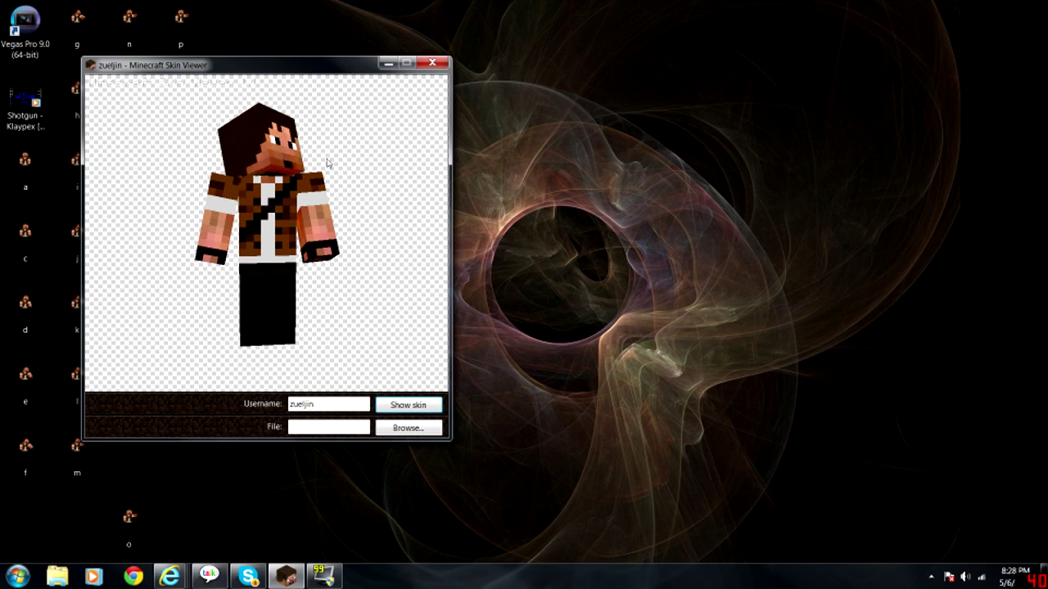
drag(325, 239, 374, 150)
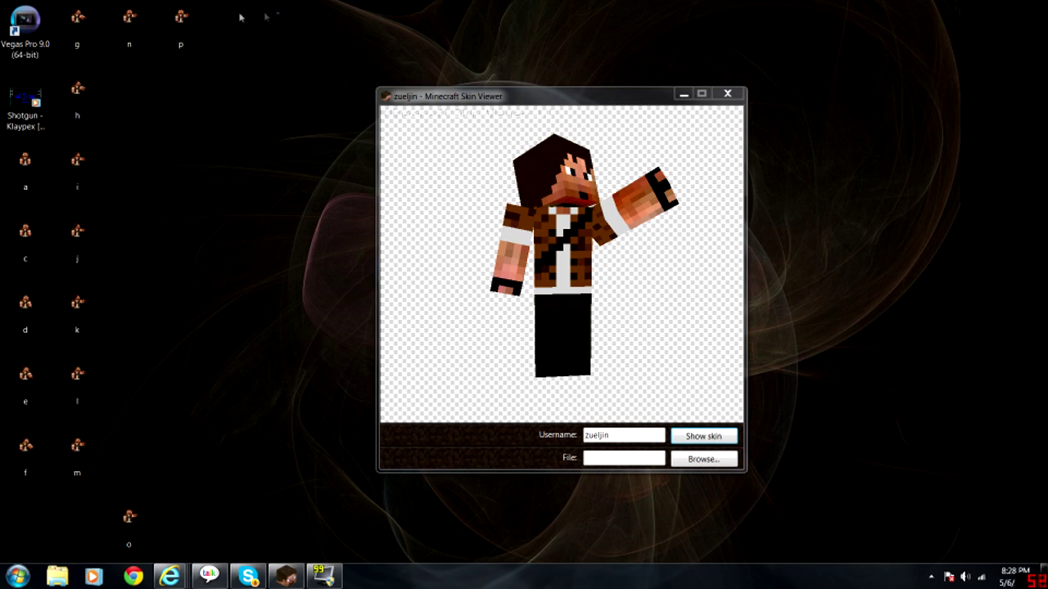
drag(282, 3, 54, 488)
click(563, 275)
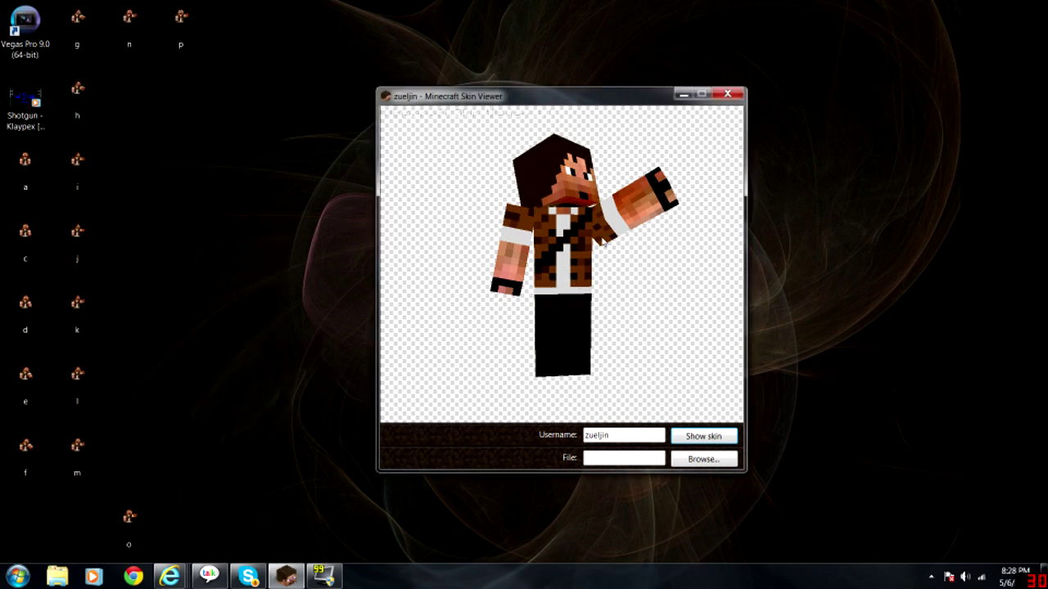
Step: Reset the character to its default position and swing its arm and head slightly outward
right_click(604, 239)
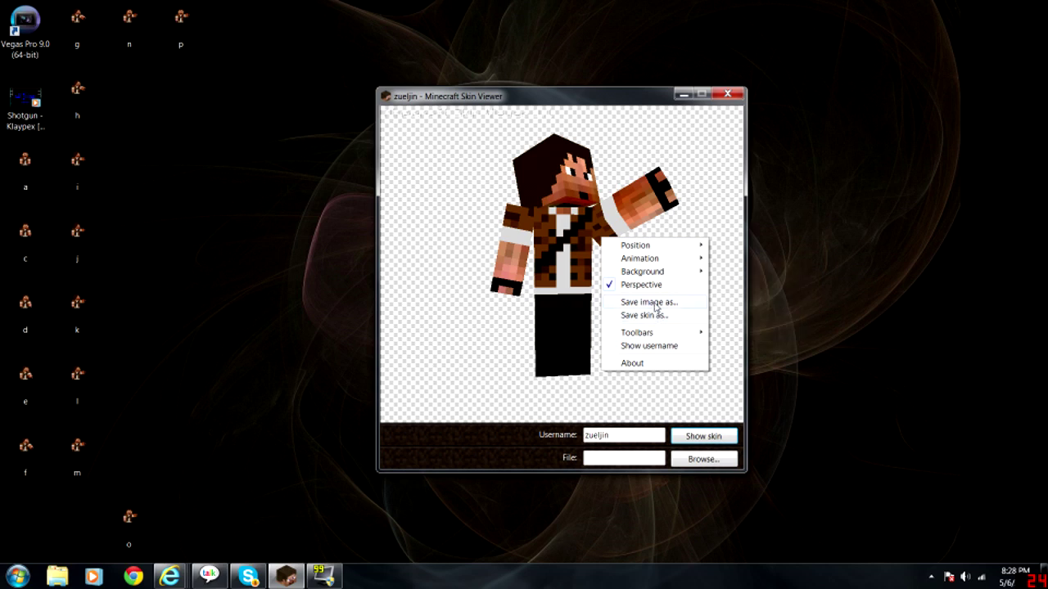
mouse_move(646, 264)
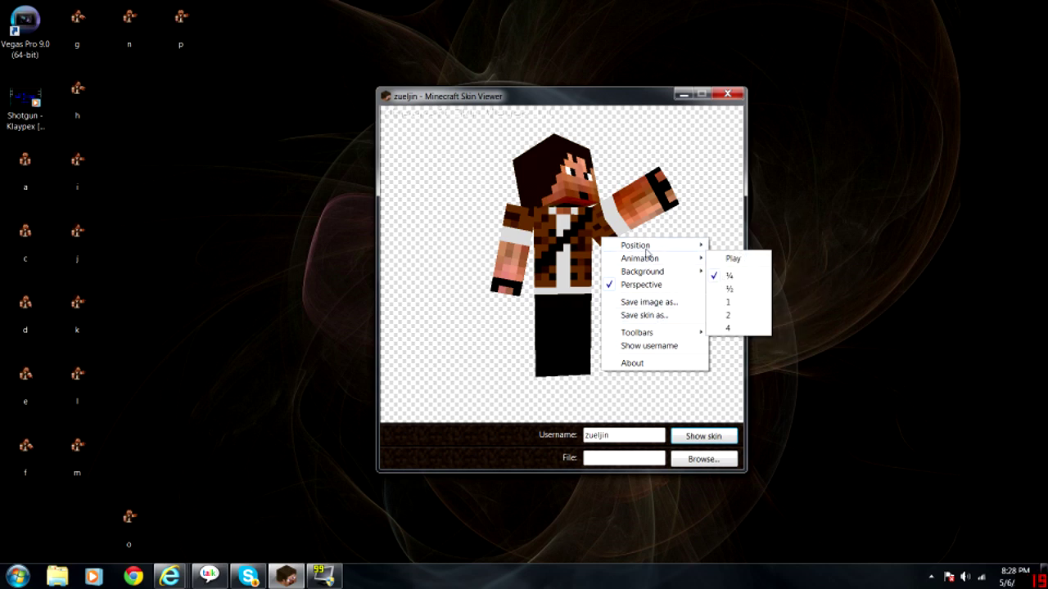
mouse_move(647, 245)
click(739, 243)
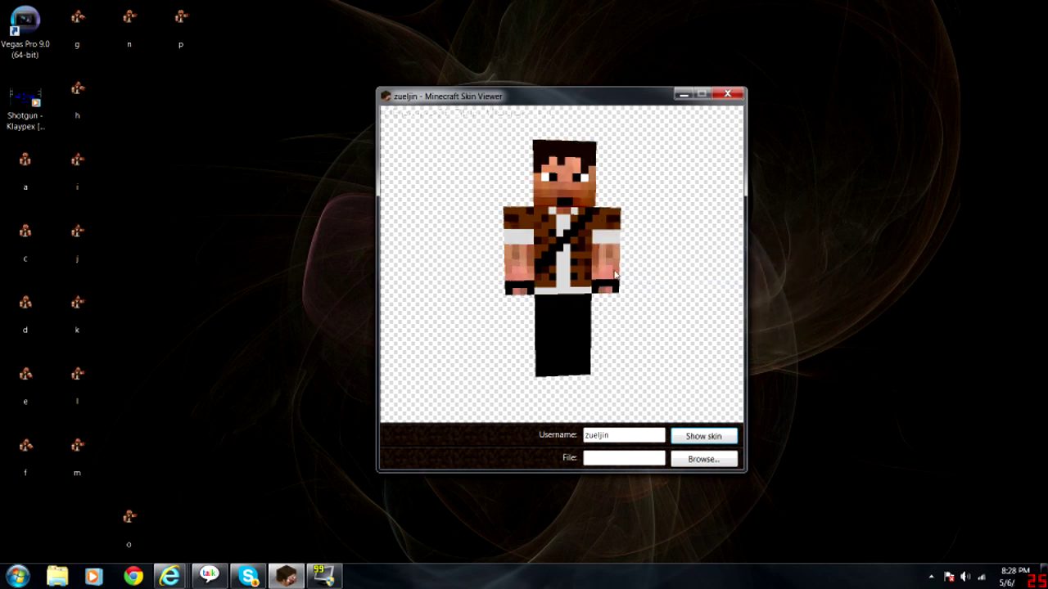
drag(615, 275, 619, 253)
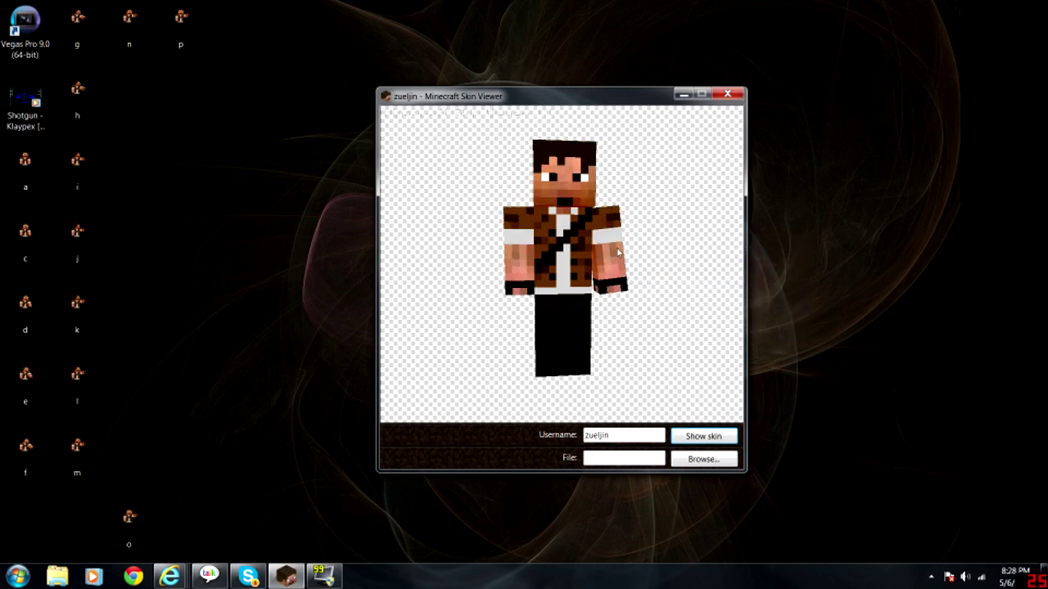
Step: Open the dialog for saving the posed character as a PNG image and close it without saving
right_click(566, 256)
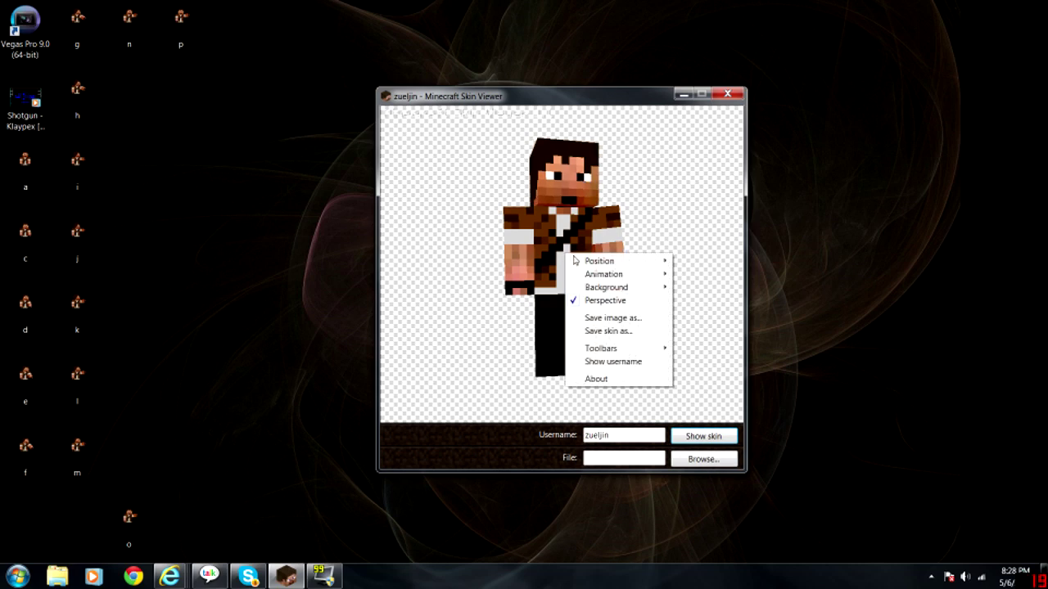
click(623, 319)
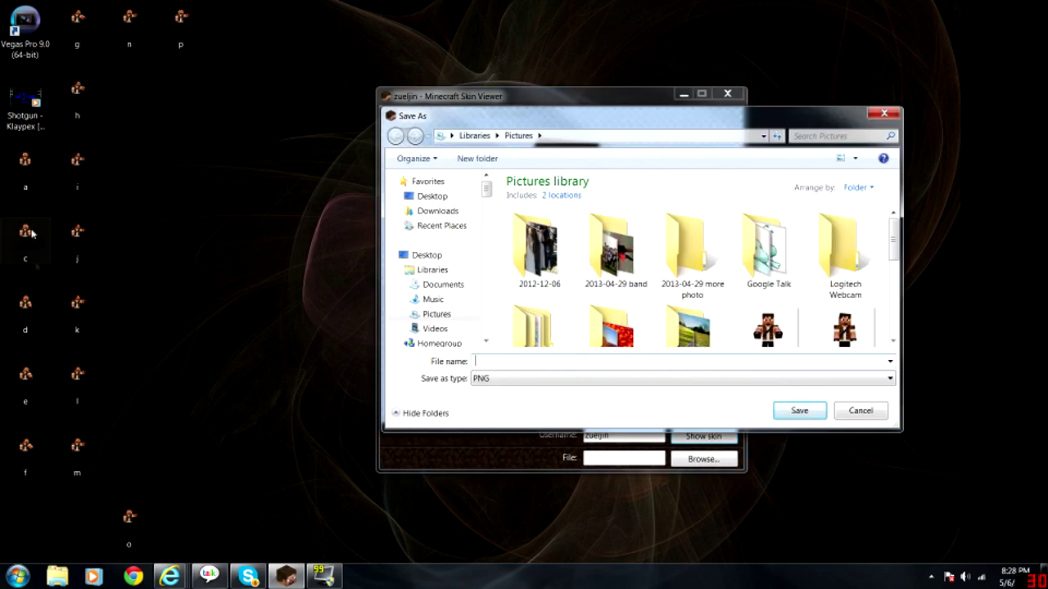
click(846, 410)
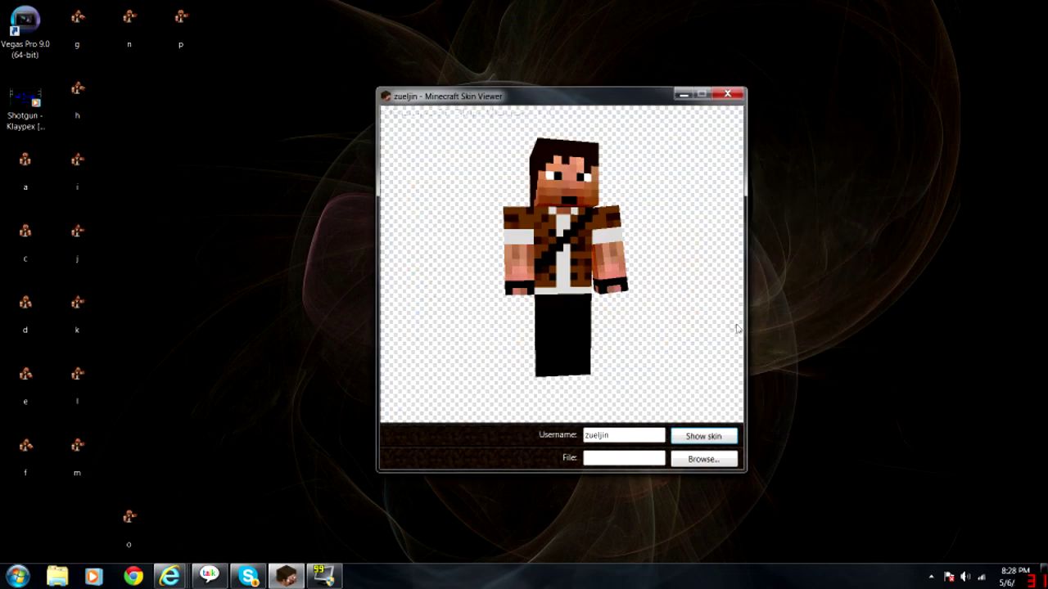
Step: Raise the character's arm diagonally outward and turn its head to face forward, leaving the skin file selection without a choice
drag(618, 268, 672, 154)
drag(571, 174, 611, 171)
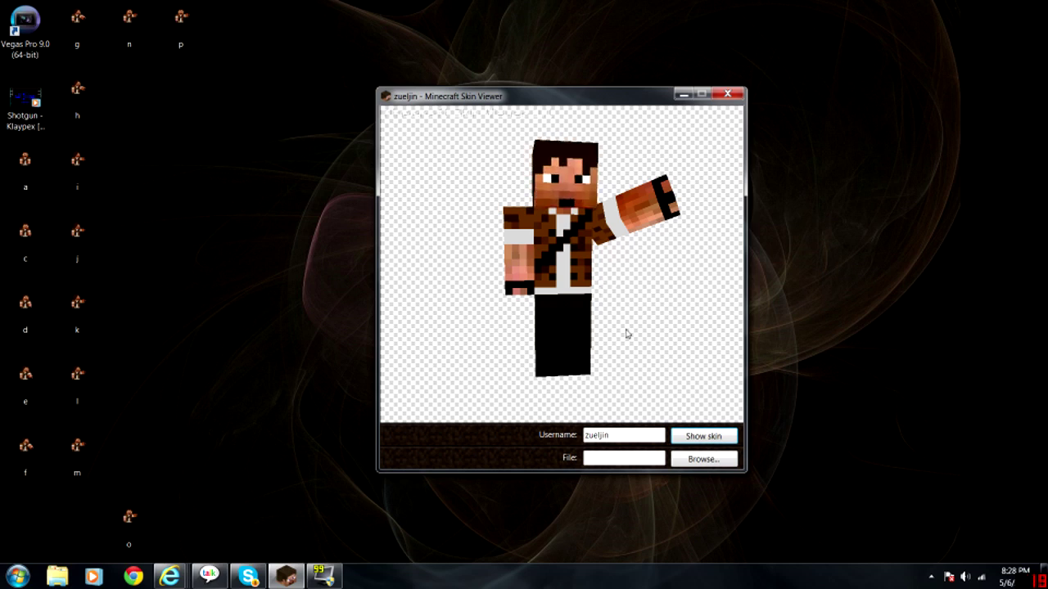
click(704, 459)
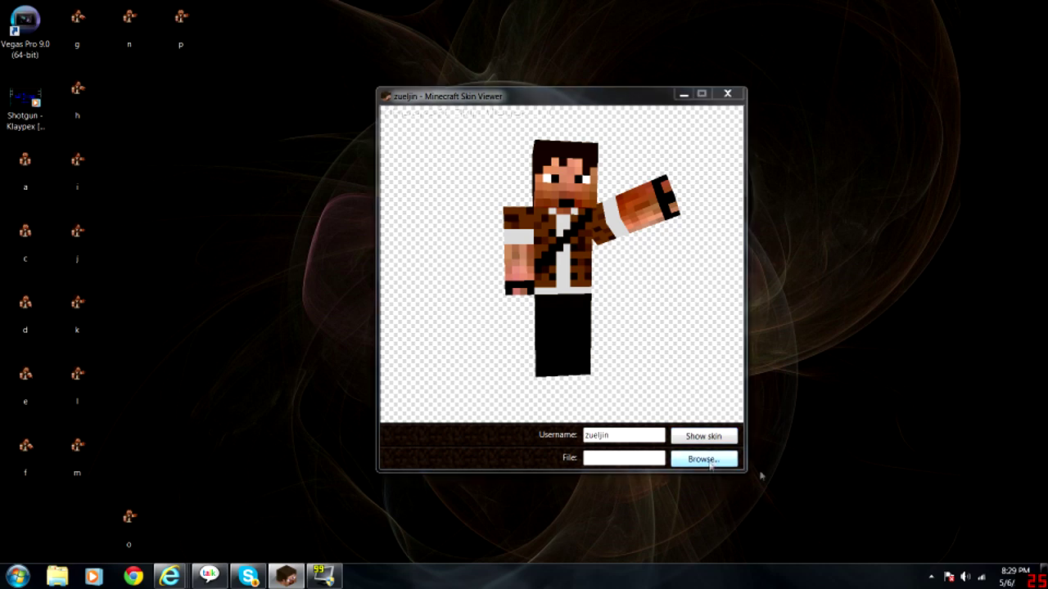
click(858, 414)
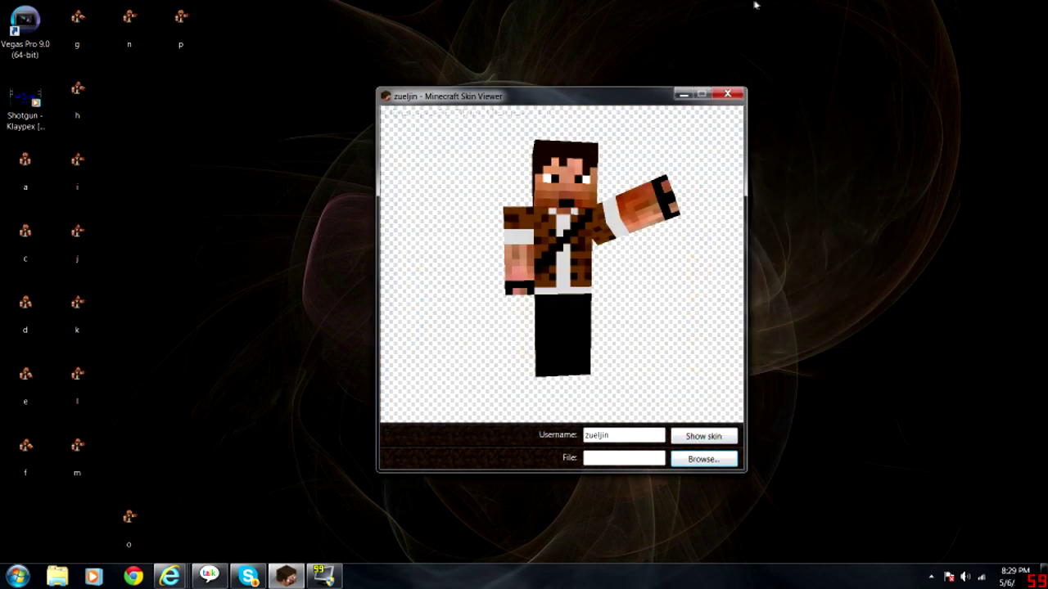
Step: Minimize the skin viewer, launch Vegas Pro 9.0 and reduce its window so the desktop pose images can be reached
click(684, 94)
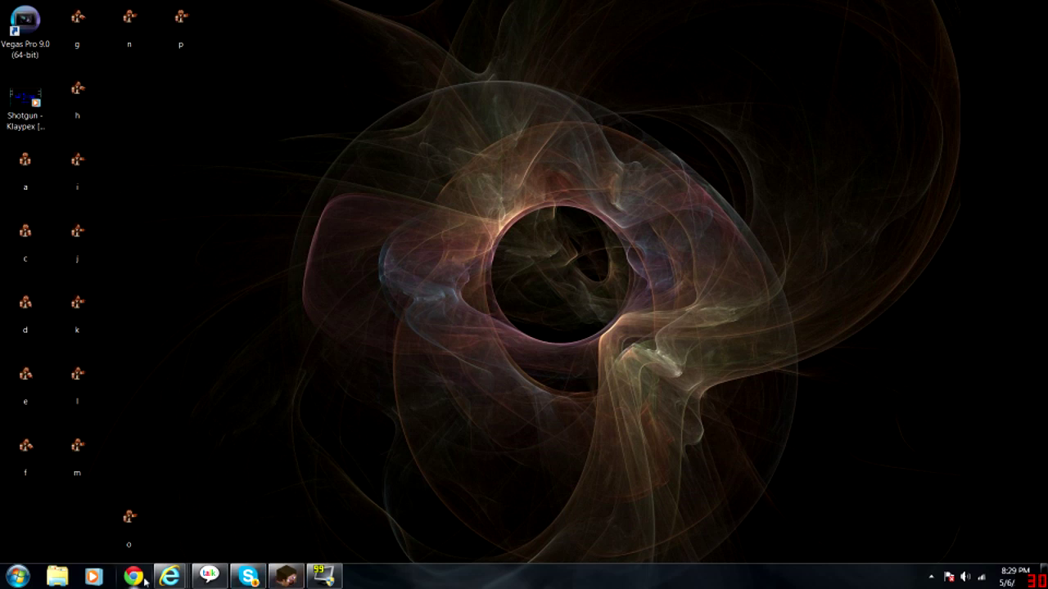
double_click(39, 47)
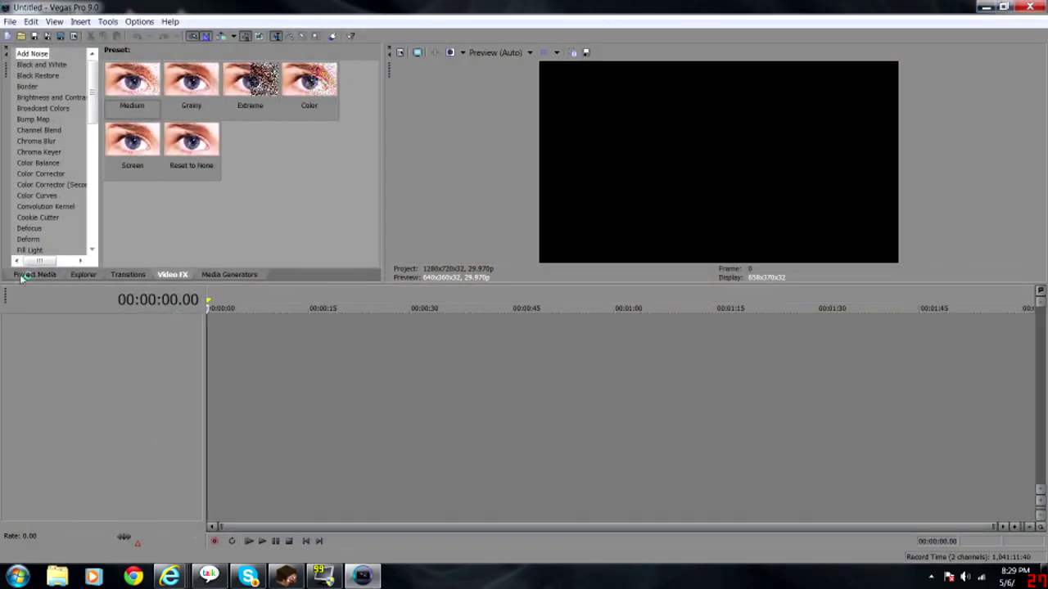
double_click(662, 8)
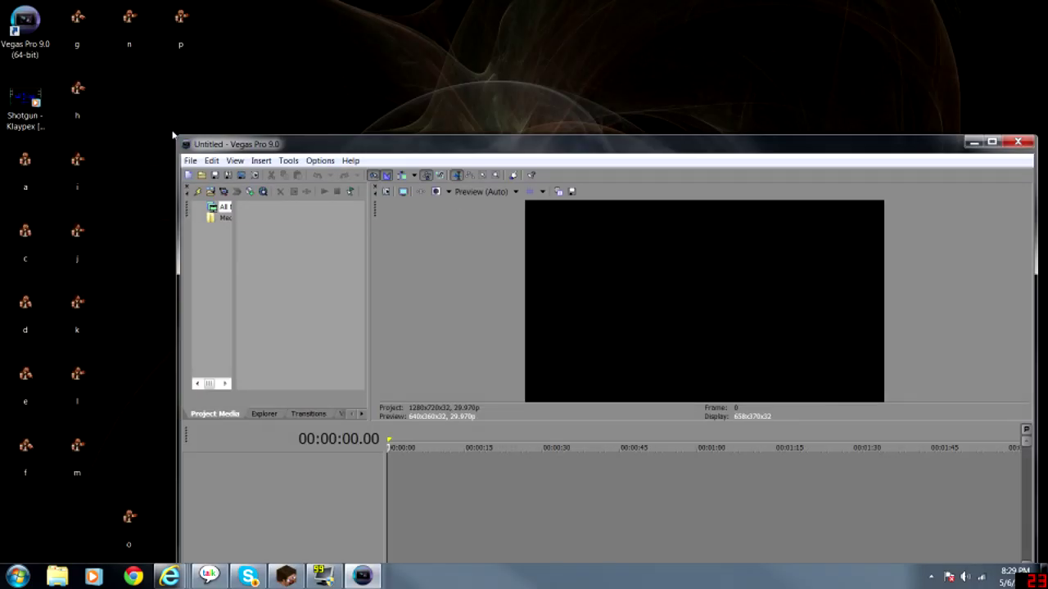
click(33, 160)
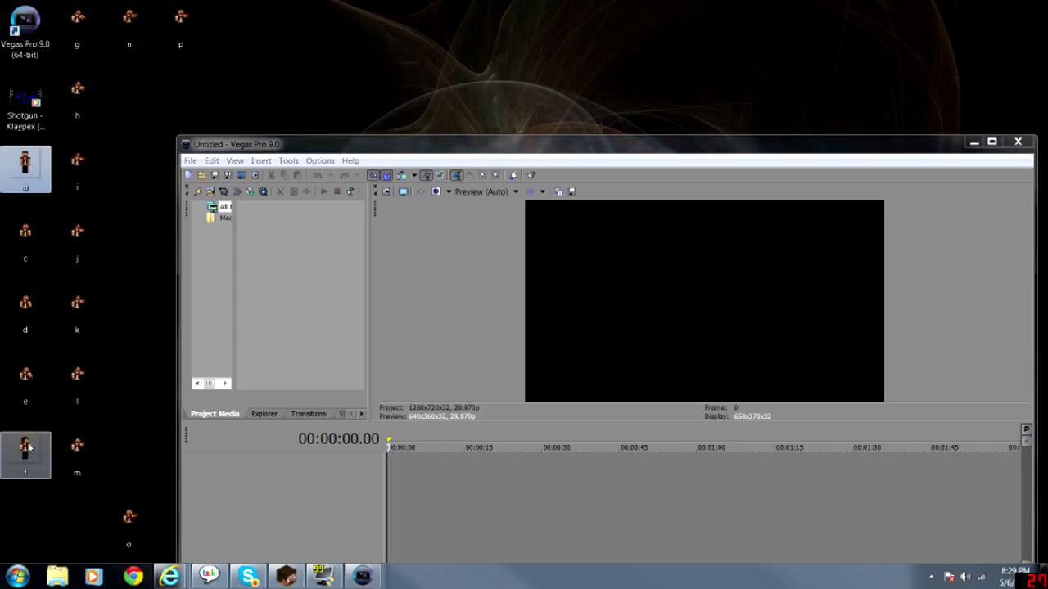
ctrl+click(25, 238)
ctrl+click(26, 307)
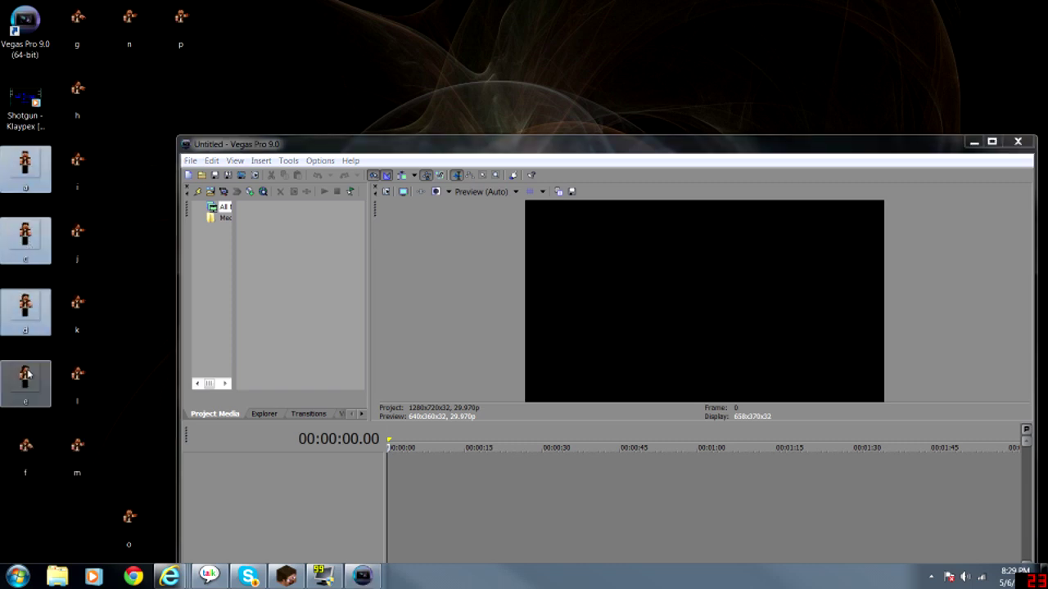
ctrl+click(25, 377)
ctrl+click(27, 451)
drag(27, 455, 81, 376)
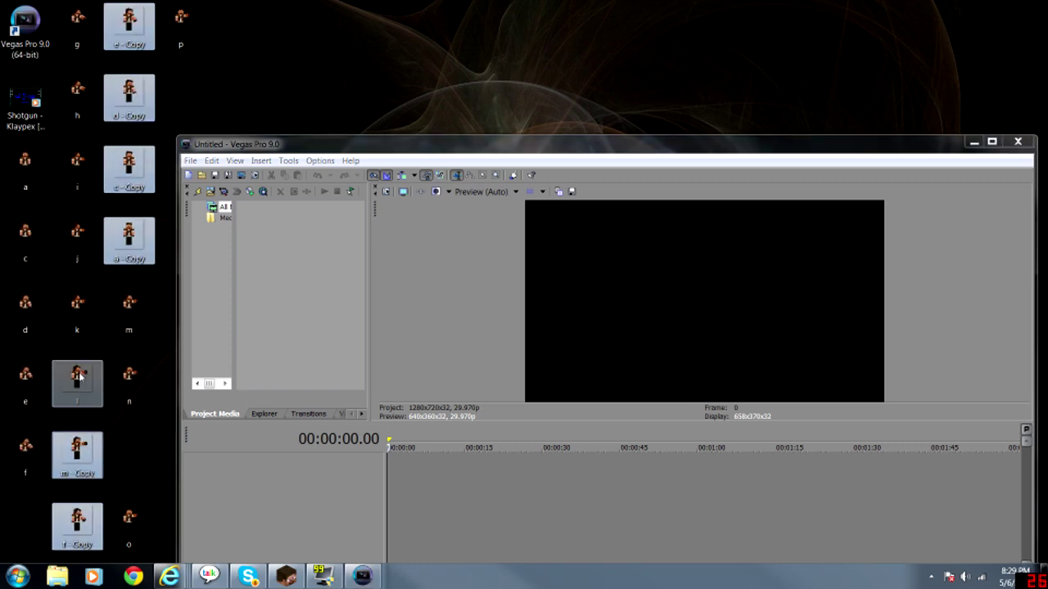
key(Delete)
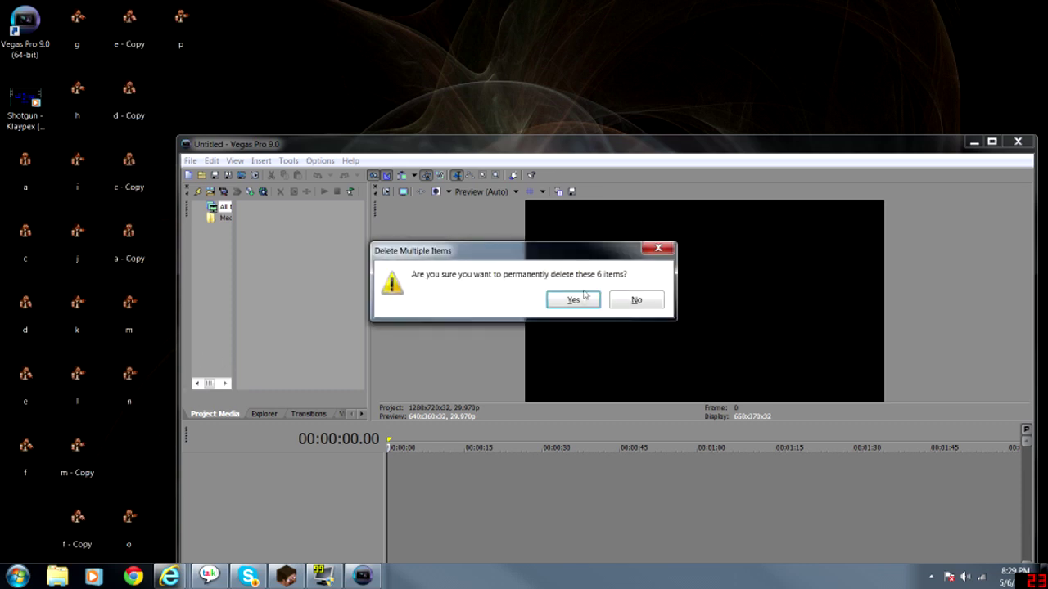
Step: Select the desktop pose images a and c through p and import them all into the project media
ctrl+click(129, 526)
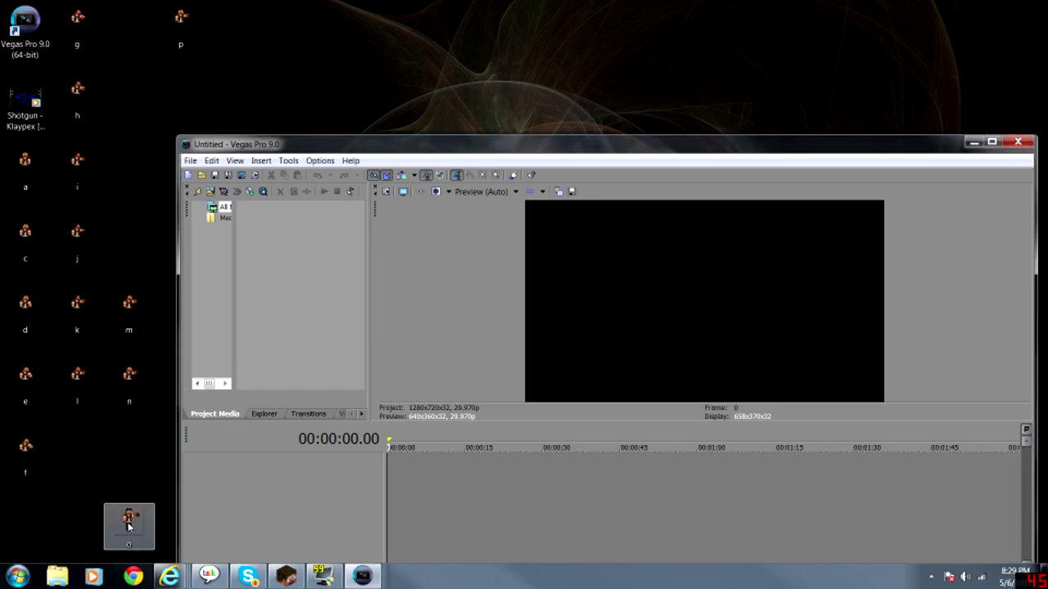
ctrl+click(128, 381)
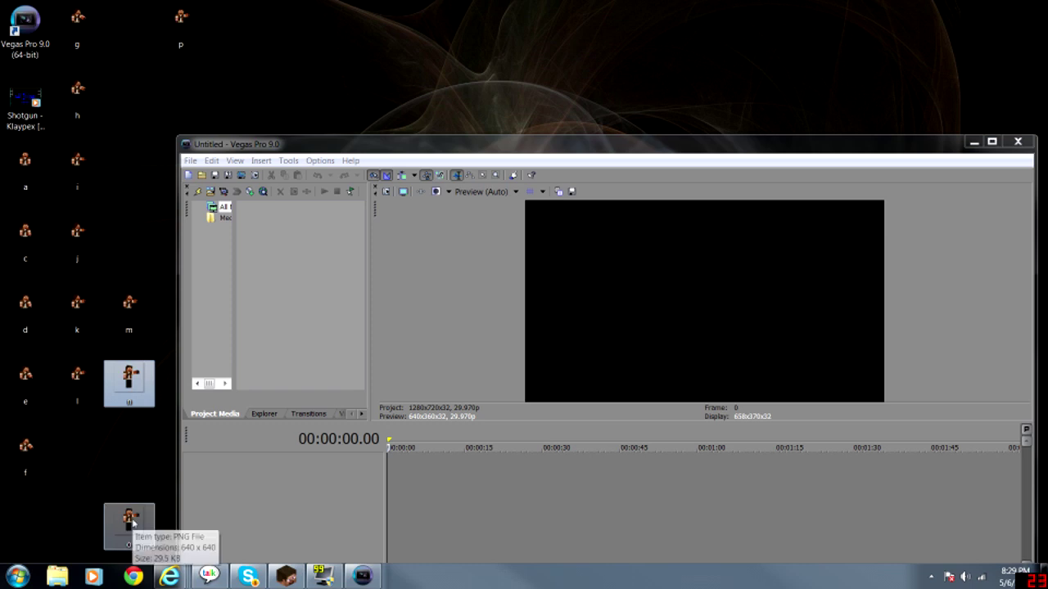
ctrl+click(26, 378)
ctrl+click(26, 449)
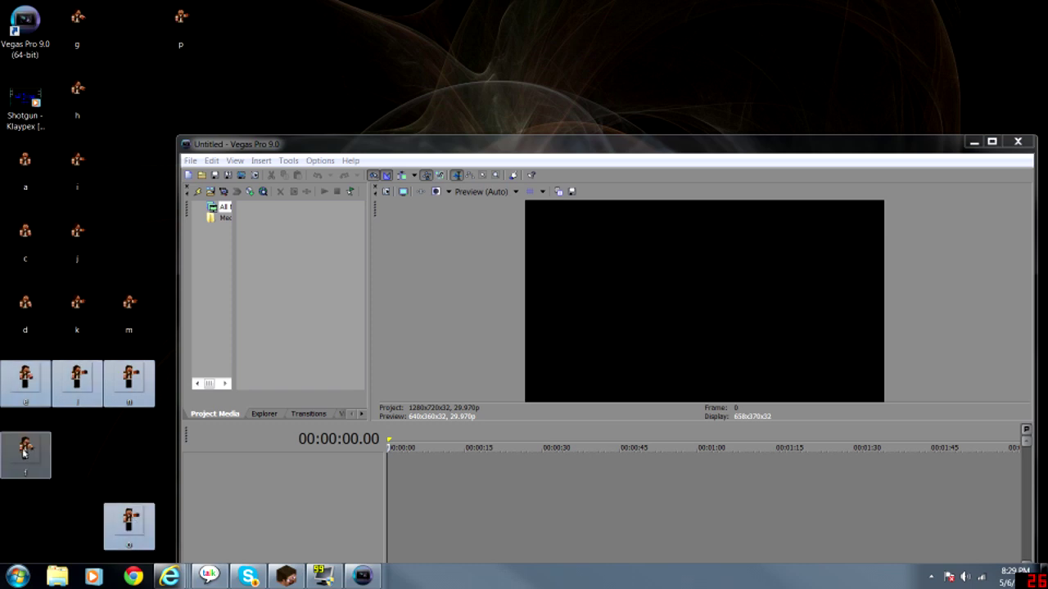
ctrl+click(25, 307)
ctrl+click(74, 310)
ctrl+click(129, 306)
ctrl+click(76, 237)
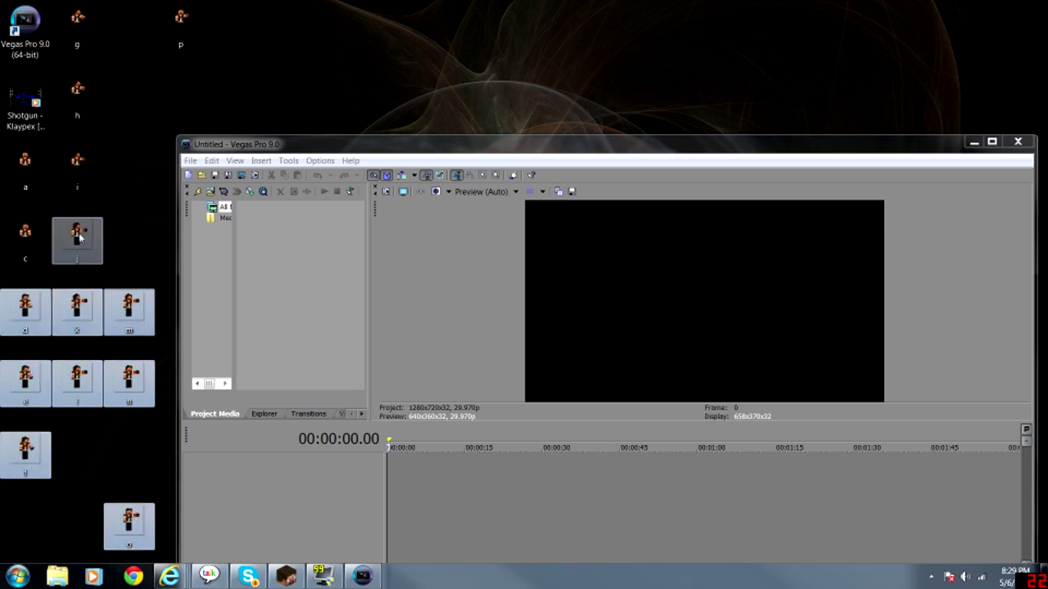
ctrl+click(25, 236)
ctrl+click(25, 164)
ctrl+click(77, 164)
ctrl+click(82, 82)
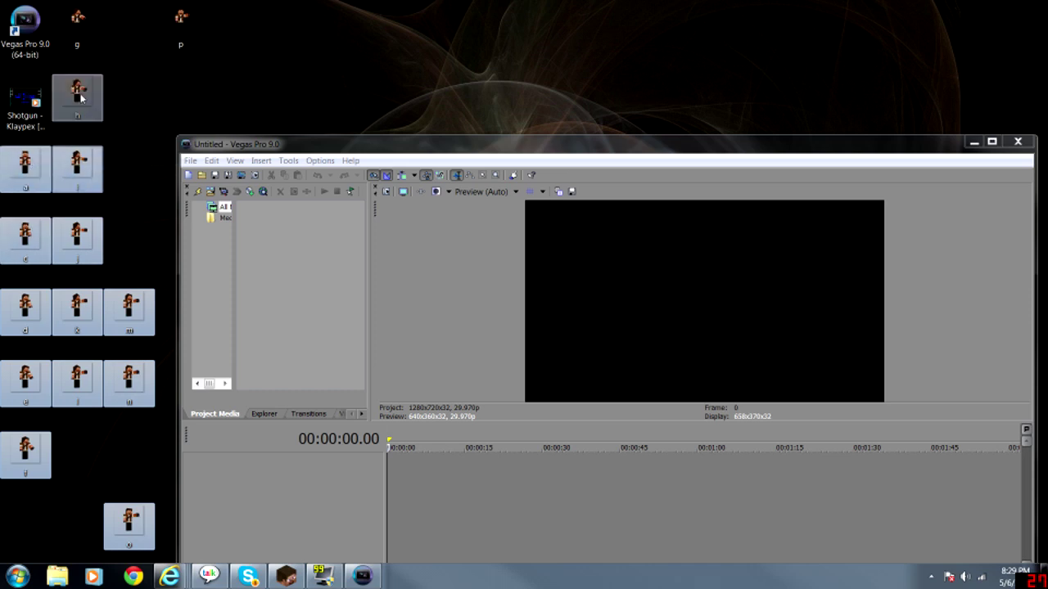
ctrl+click(77, 19)
ctrl+click(181, 21)
drag(181, 21, 265, 312)
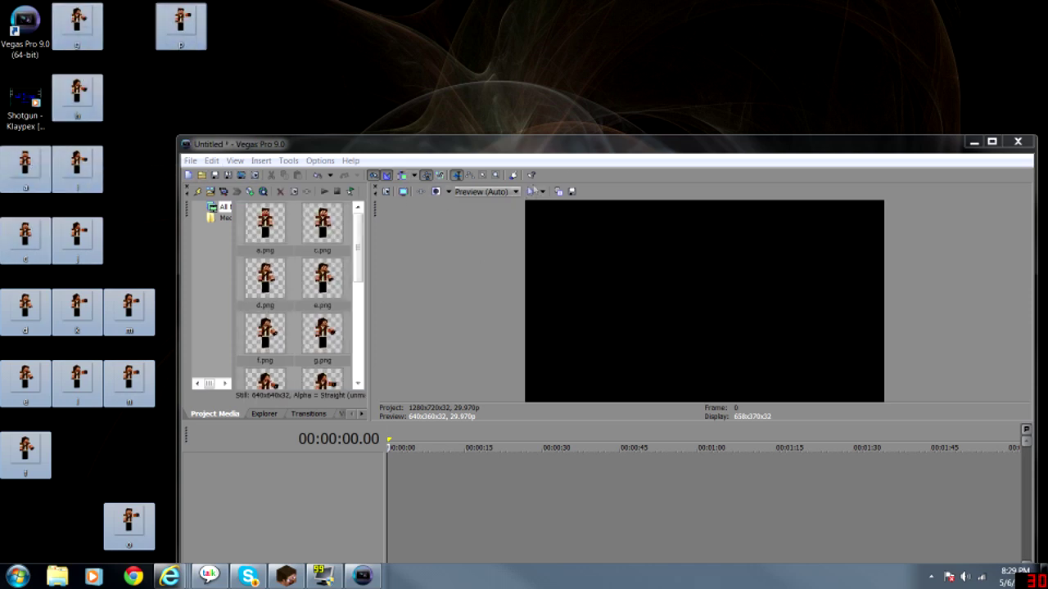
drag(514, 156, 584, 43)
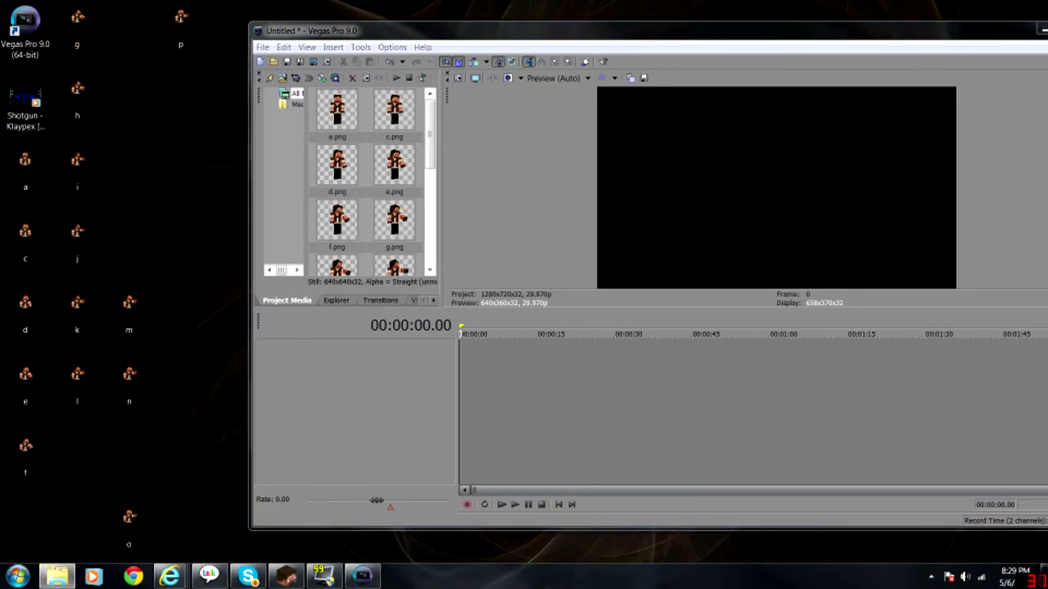
click(57, 576)
double_click(527, 198)
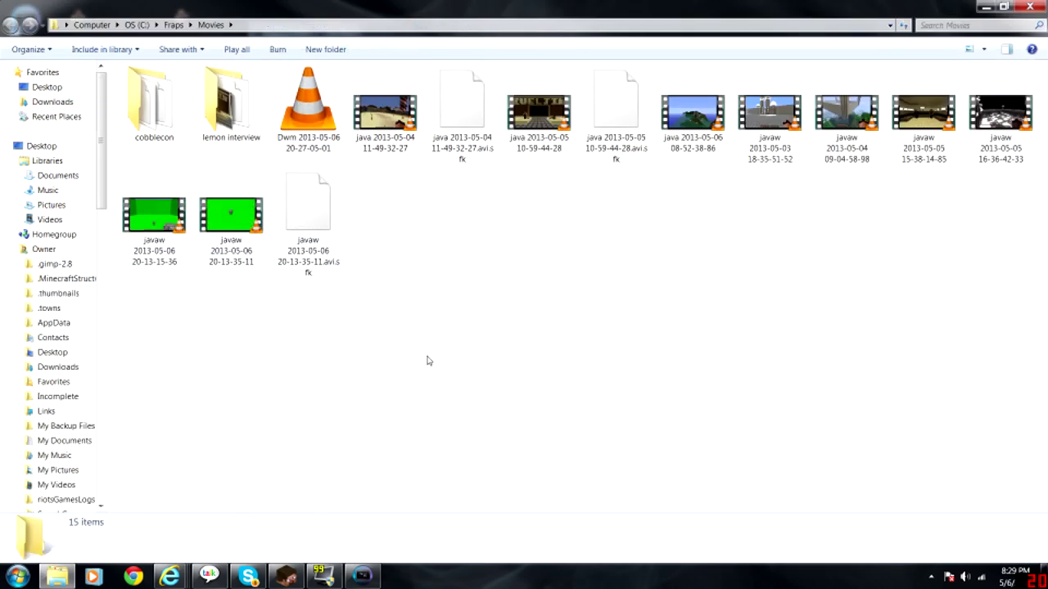
double_click(526, 12)
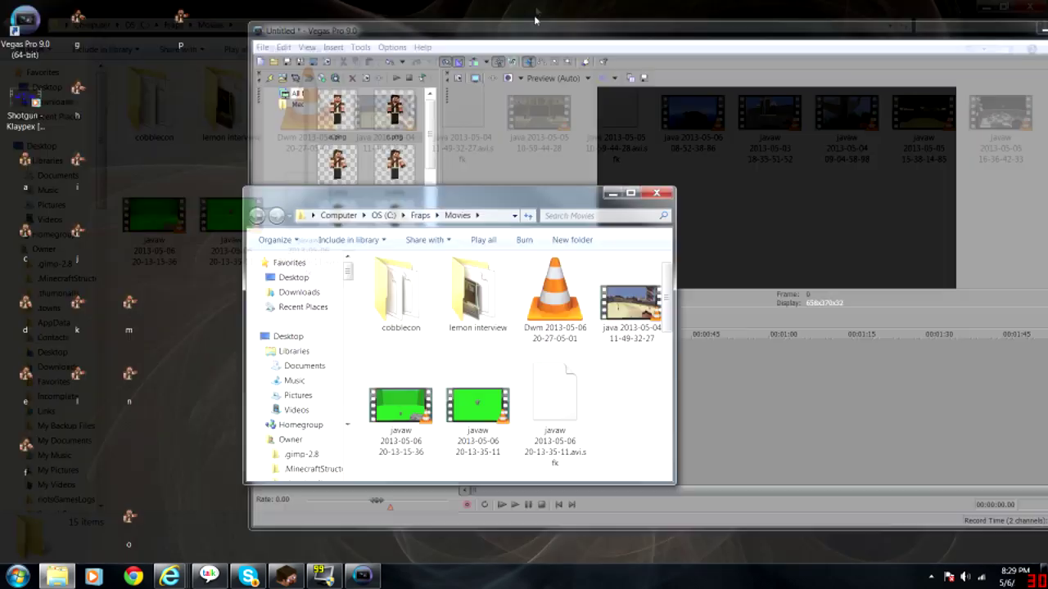
scroll(667, 357, down, 2)
scroll(667, 357, down, 1)
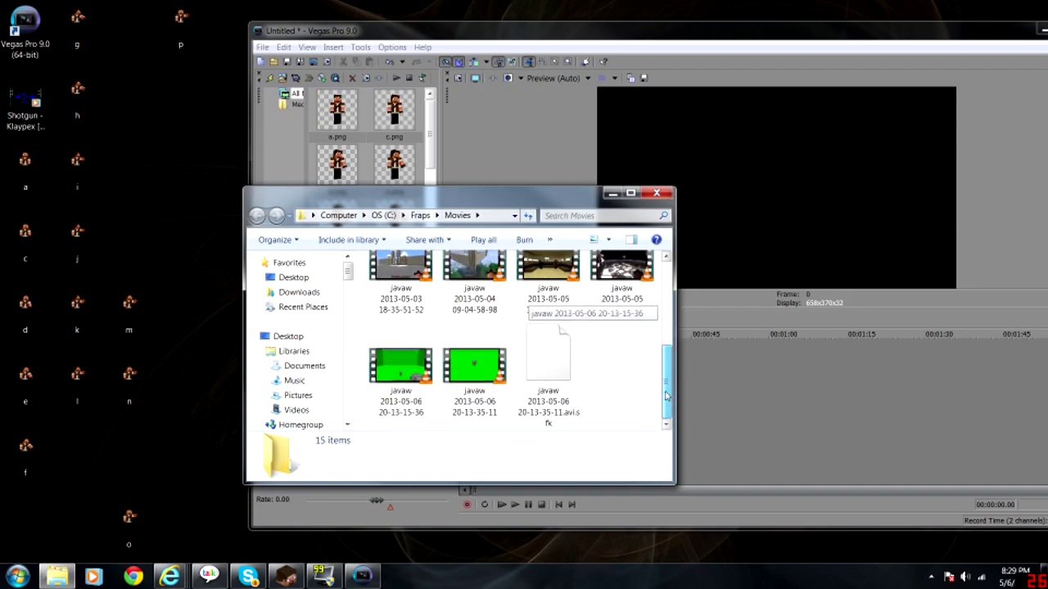
click(491, 366)
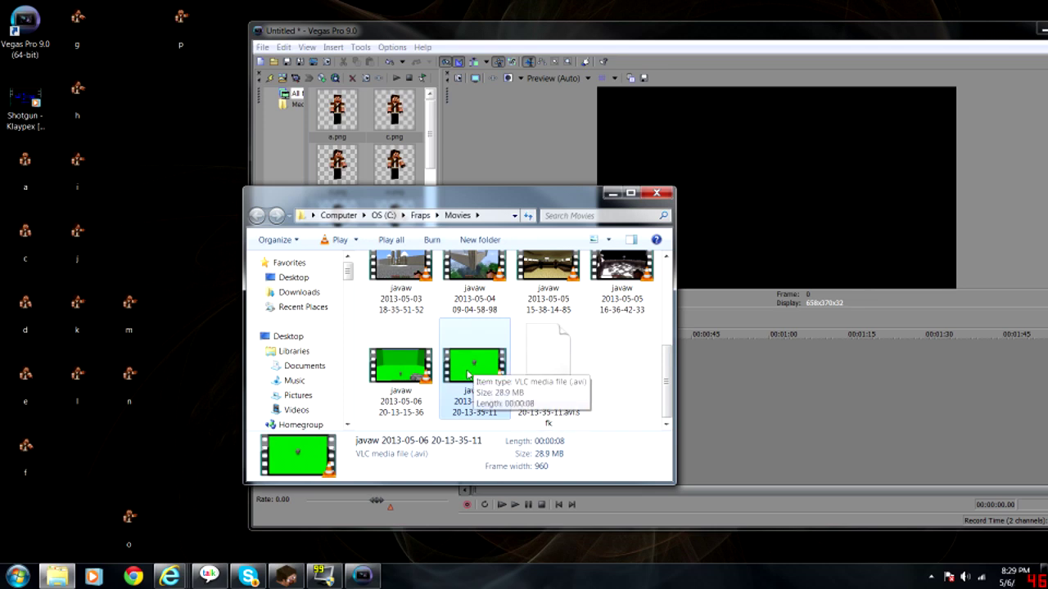
drag(469, 375, 368, 158)
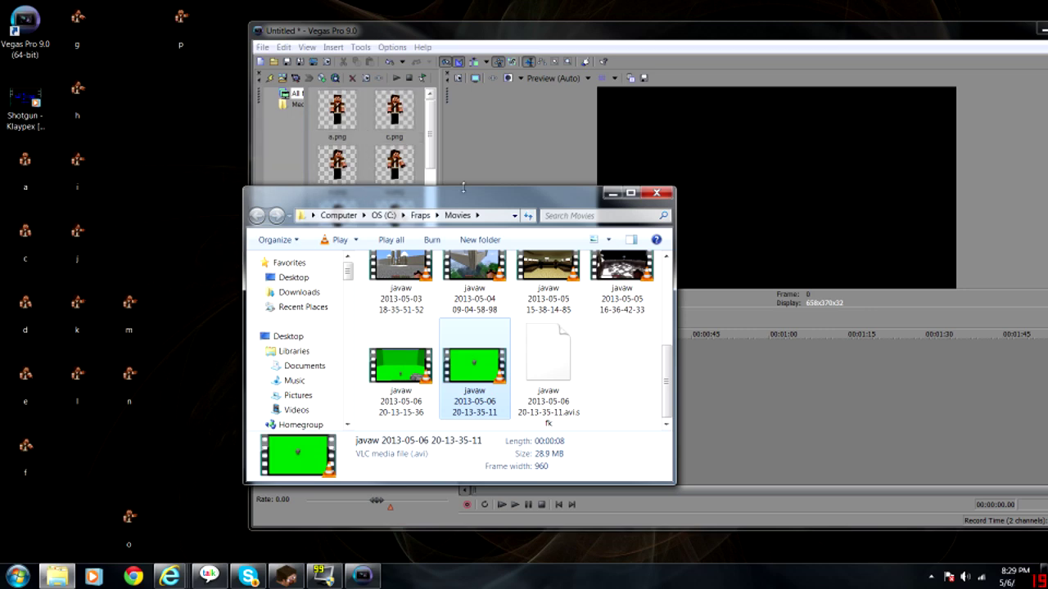
click(666, 194)
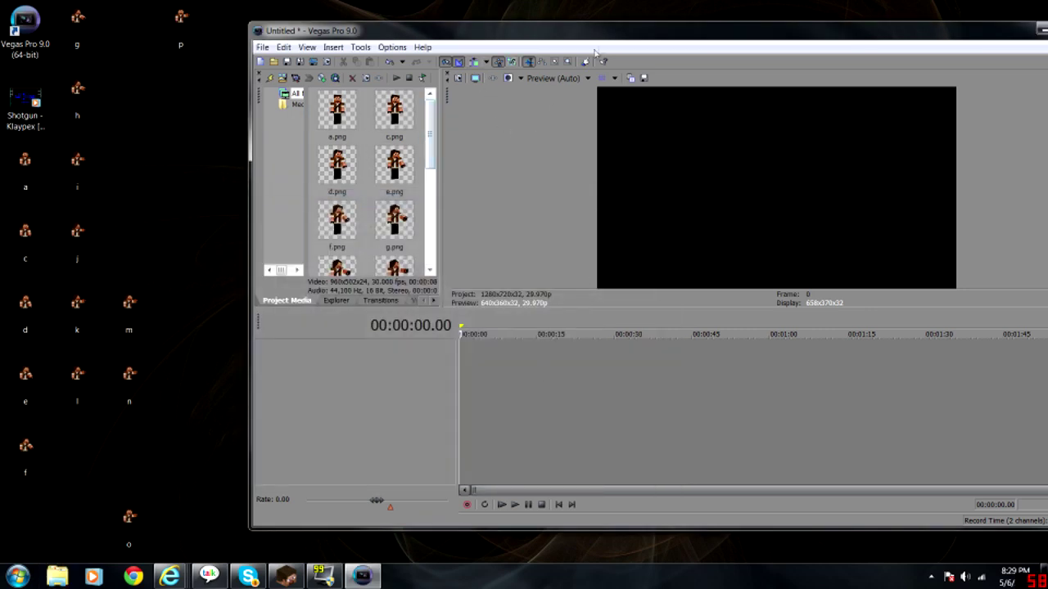
double_click(613, 31)
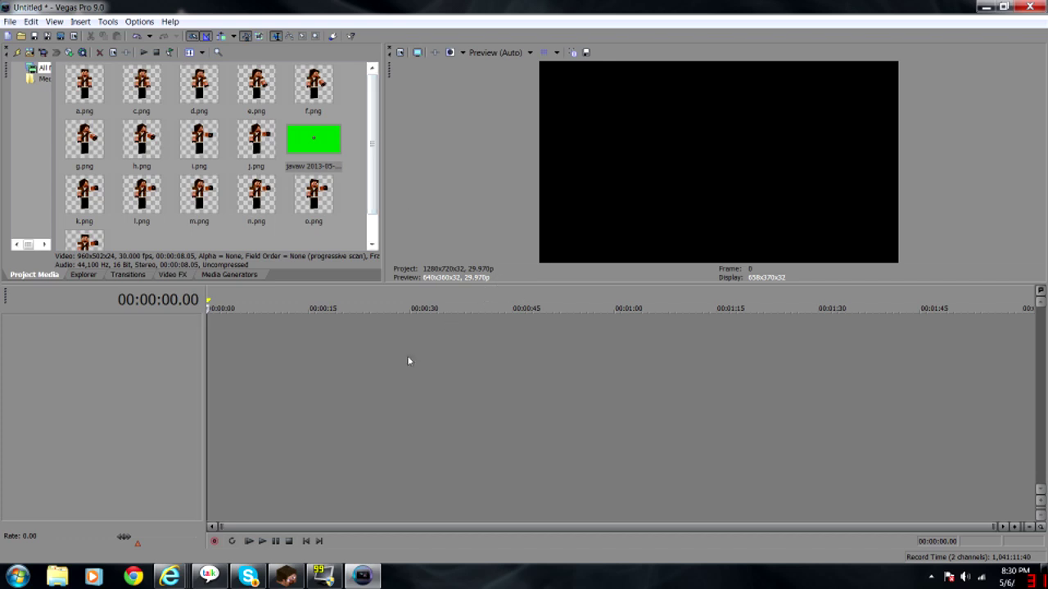
Step: Place a.png at the start of the timeline on a new video track and briefly preview it
click(380, 393)
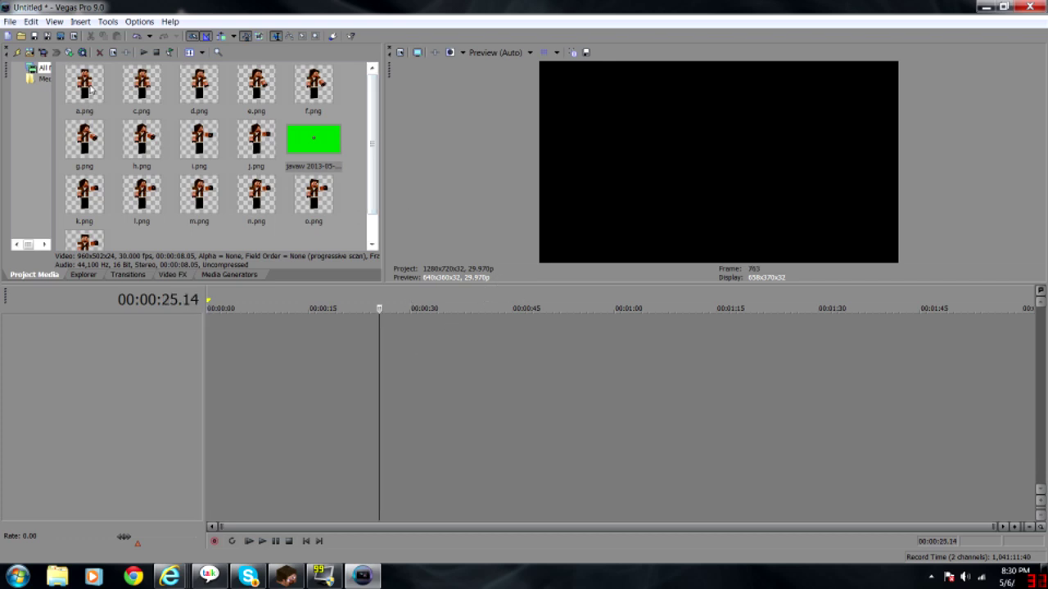
drag(88, 90, 174, 370)
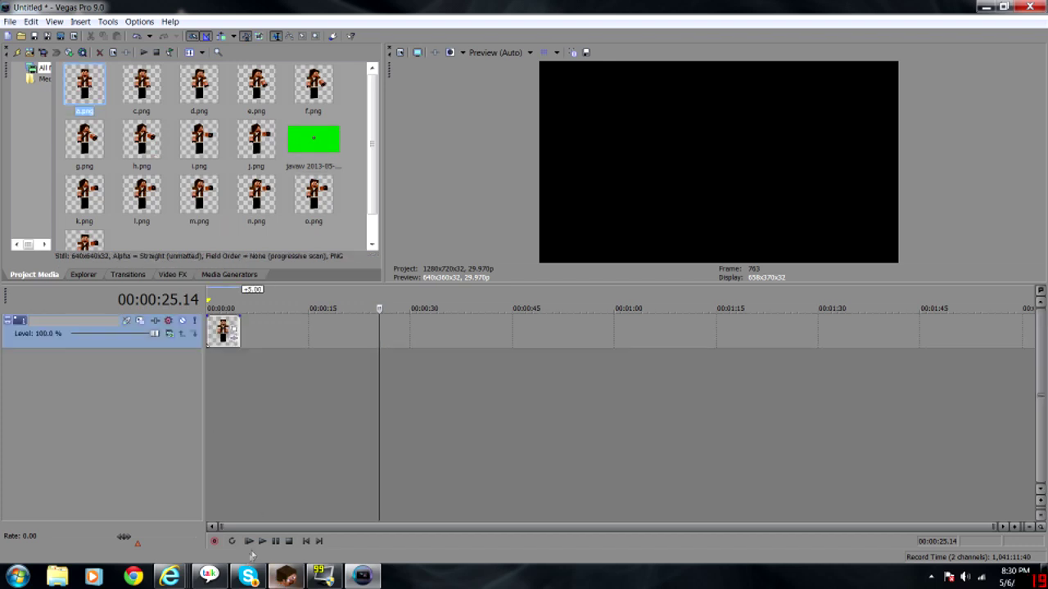
click(251, 541)
click(276, 541)
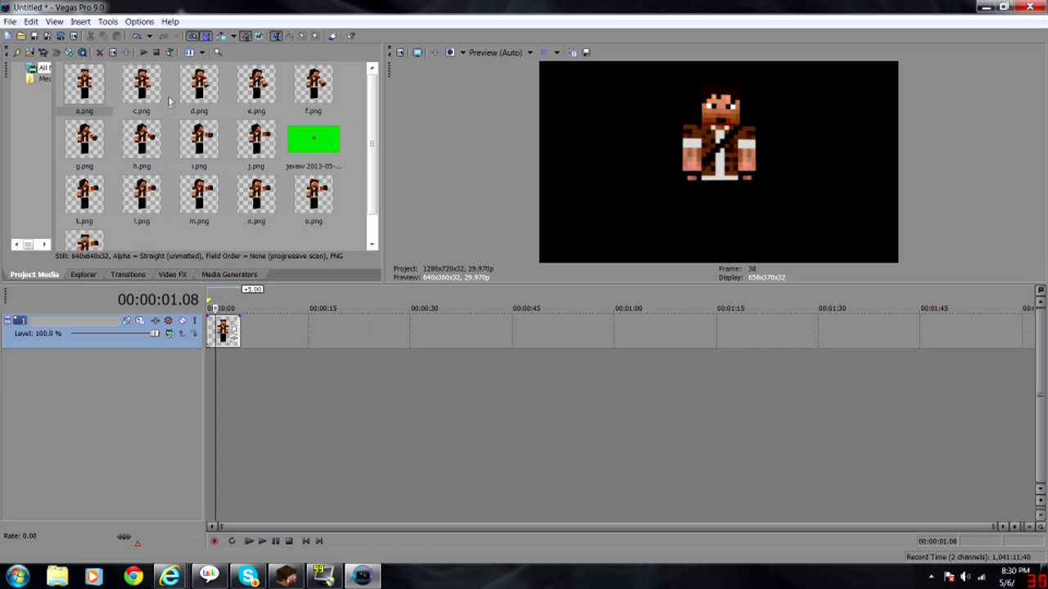
Step: Add c.png to the track so that it overlaps the end of a.png, and play the resulting crossfade
click(143, 94)
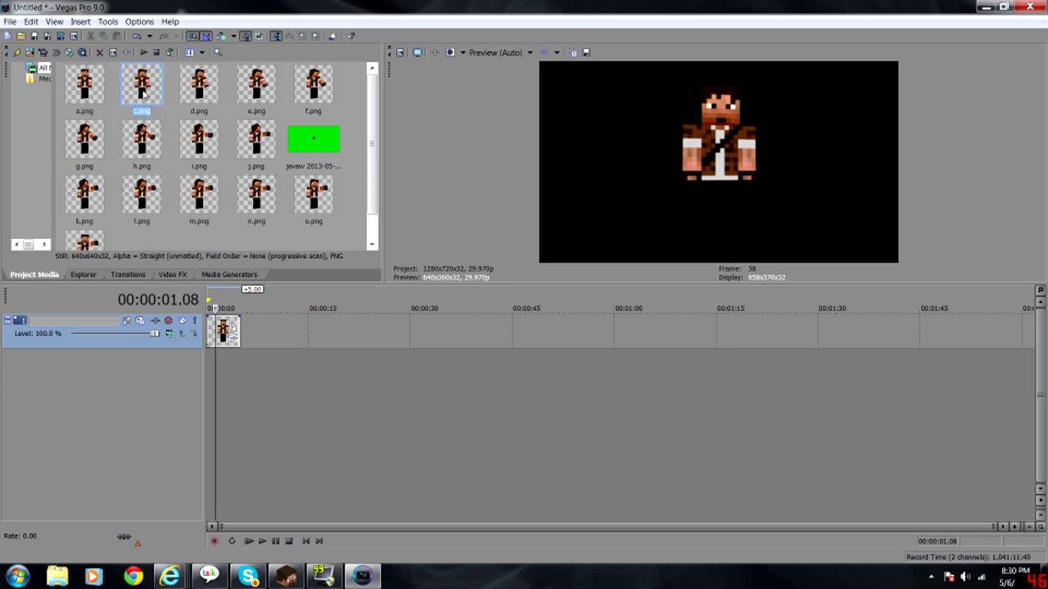
drag(238, 333, 255, 334)
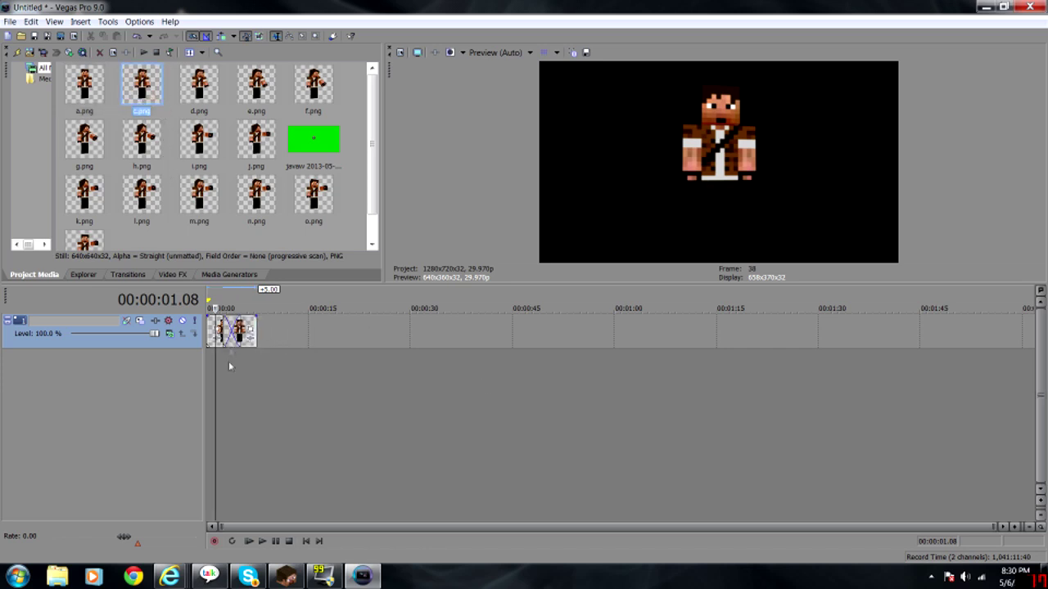
click(262, 541)
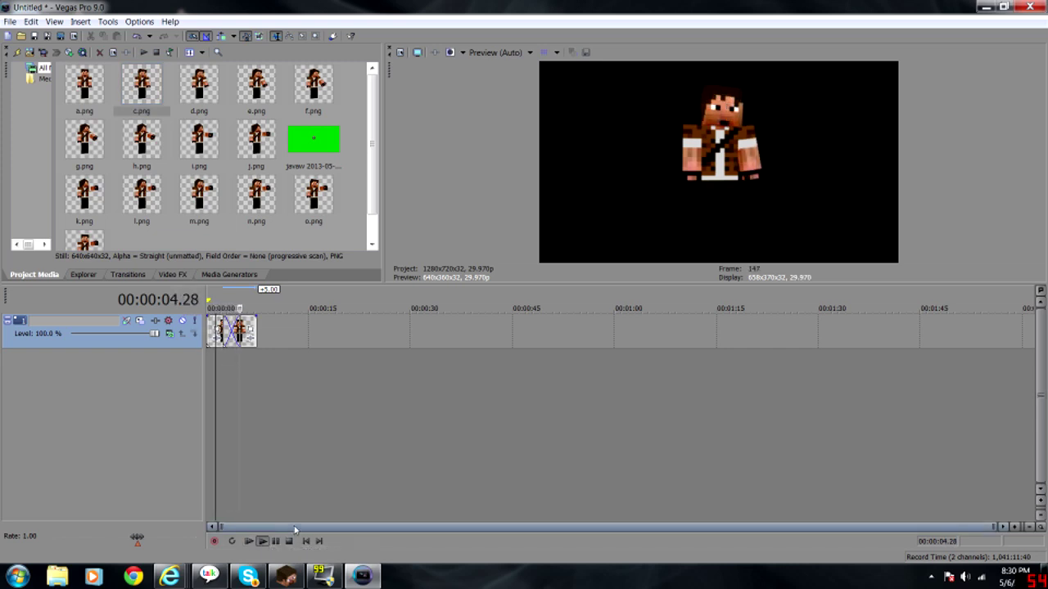
click(276, 541)
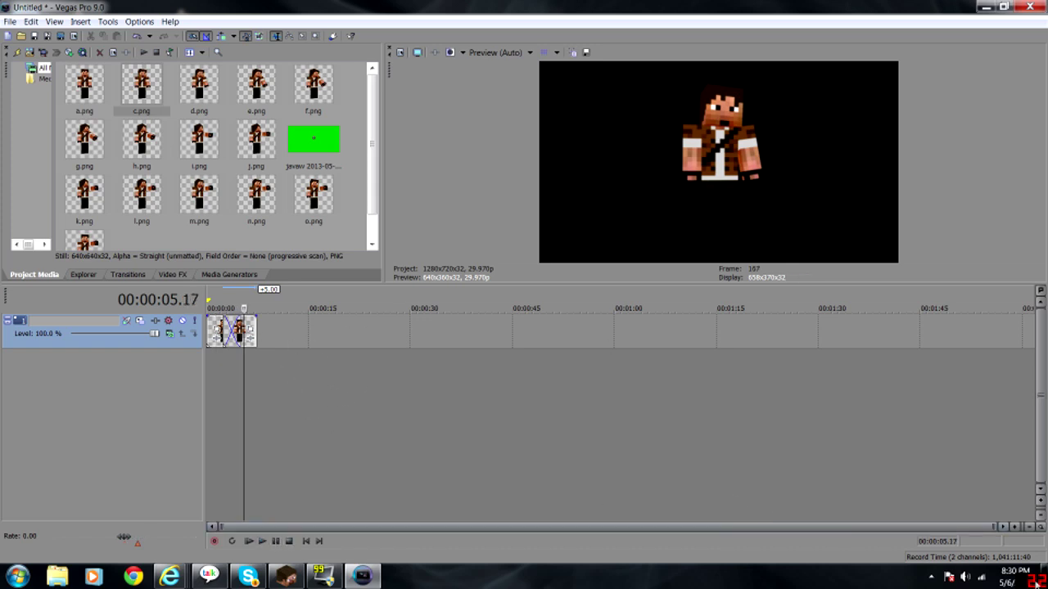
Step: Trim a.png to about 1.3 seconds and c.png to about 1.1 seconds, overlapping them with a 14-frame crossfade
scroll(915, 470, up, 8)
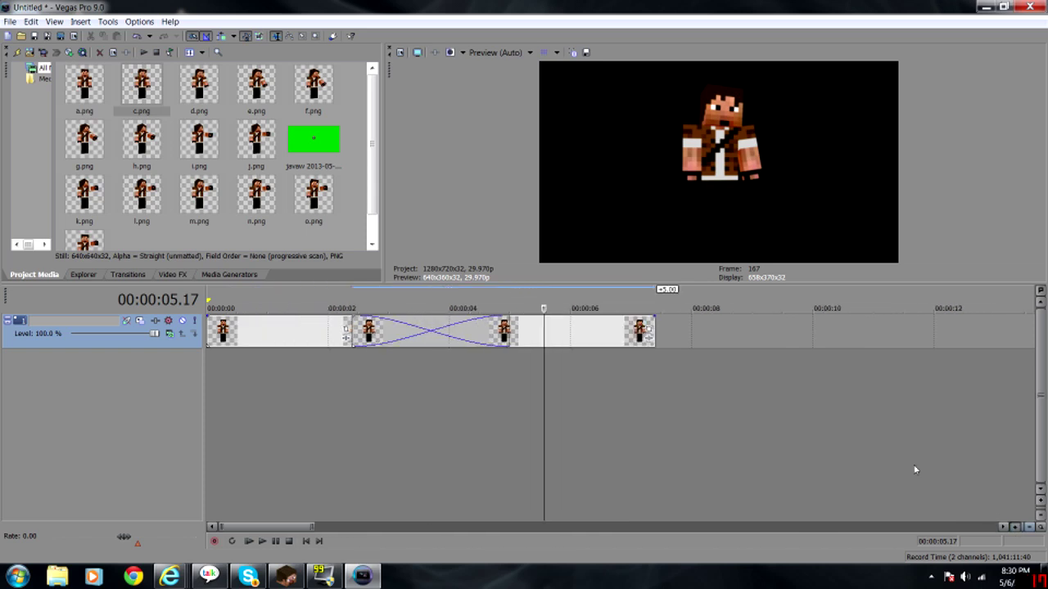
drag(610, 331, 881, 335)
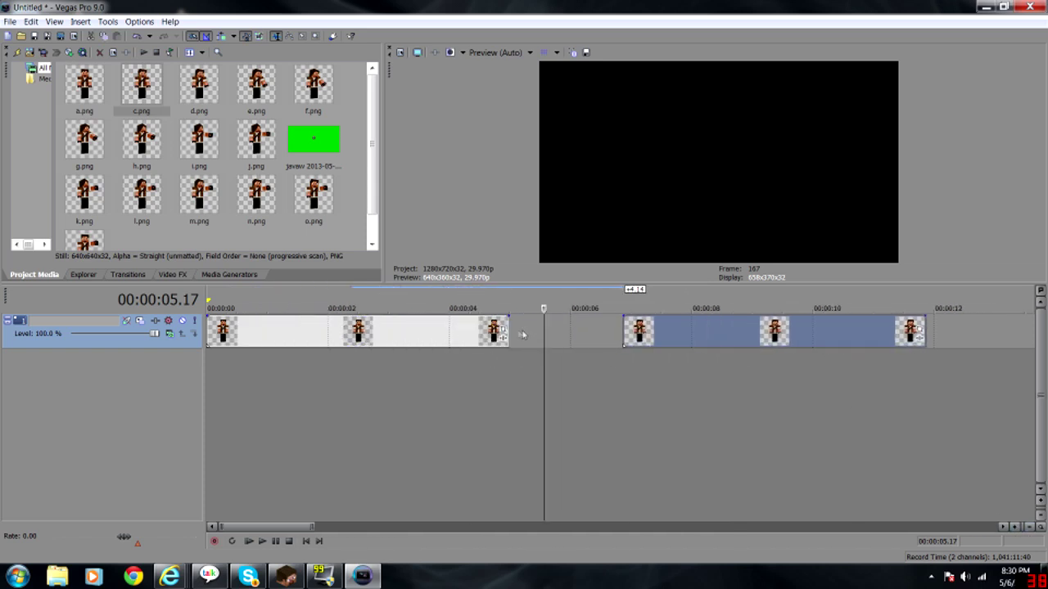
drag(513, 336, 264, 334)
click(1016, 526)
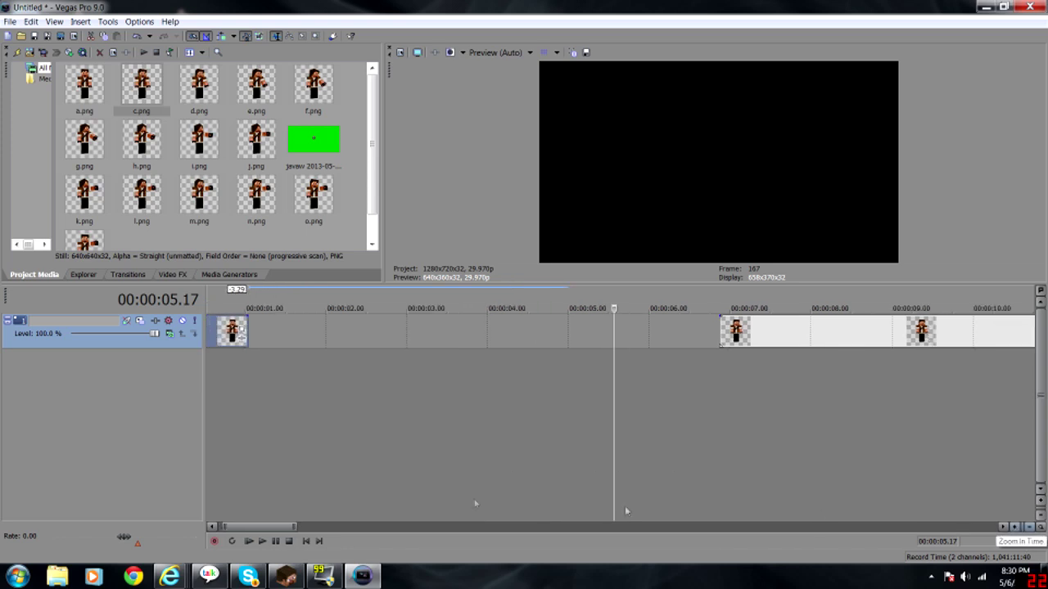
drag(260, 532, 246, 533)
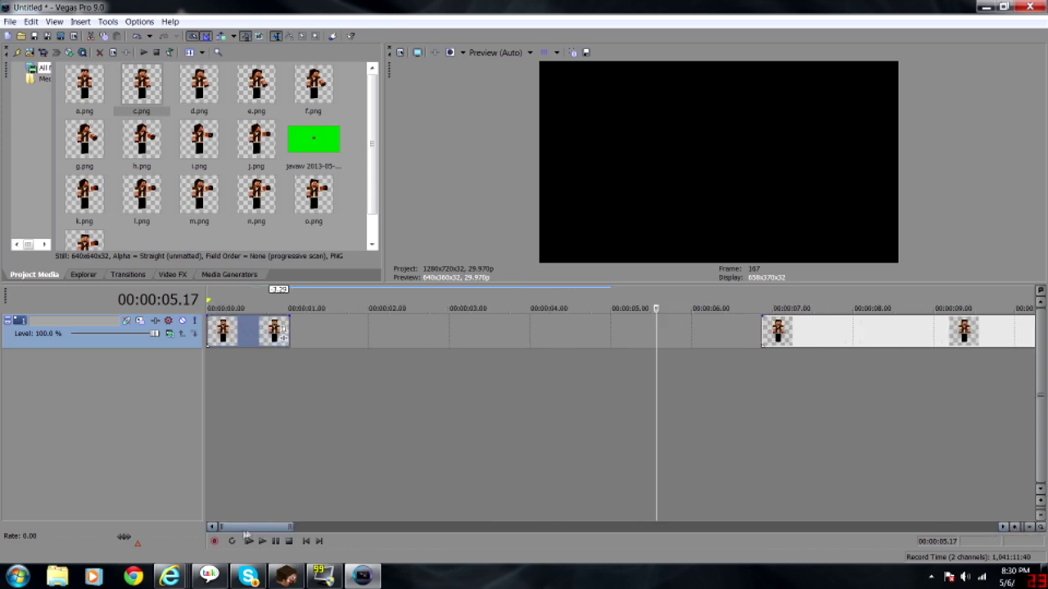
drag(286, 336, 310, 337)
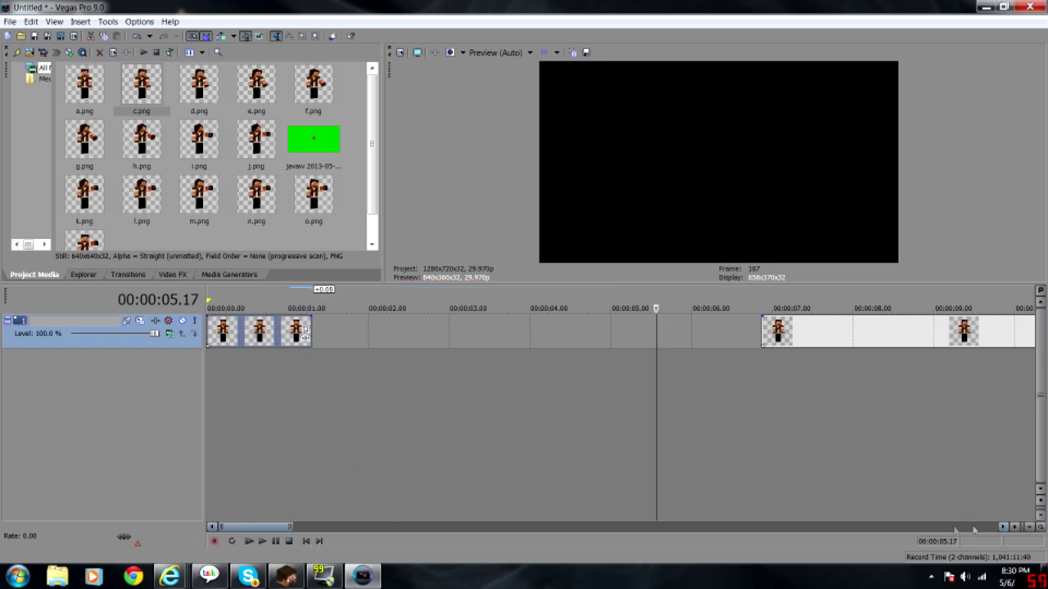
drag(905, 343, 418, 320)
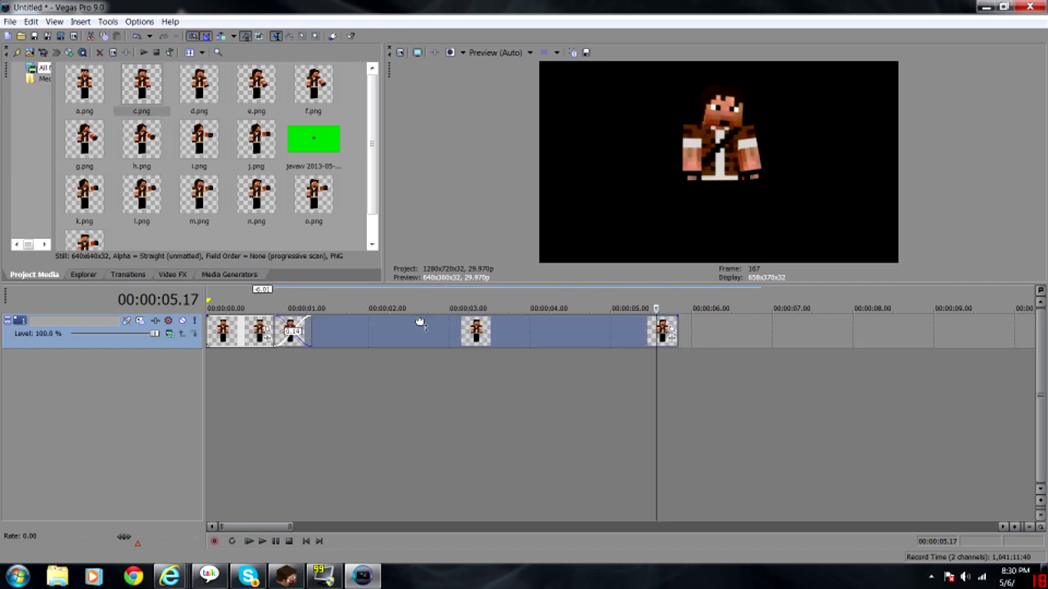
drag(672, 325, 362, 334)
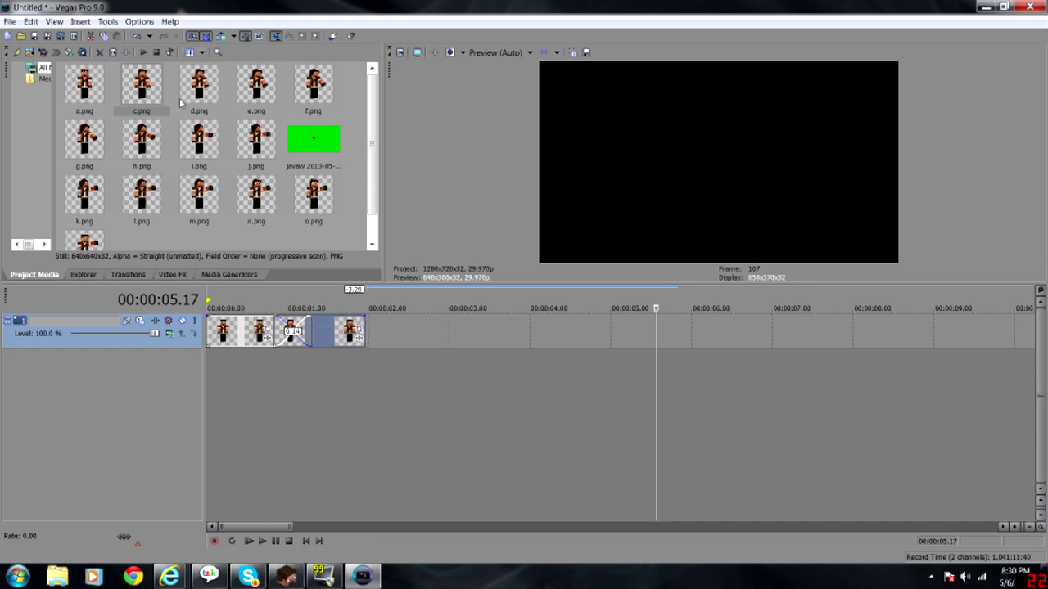
Step: Add d.png with an 11-frame crossfade over the end of c.png and trim it to about 1 second
drag(191, 94, 210, 94)
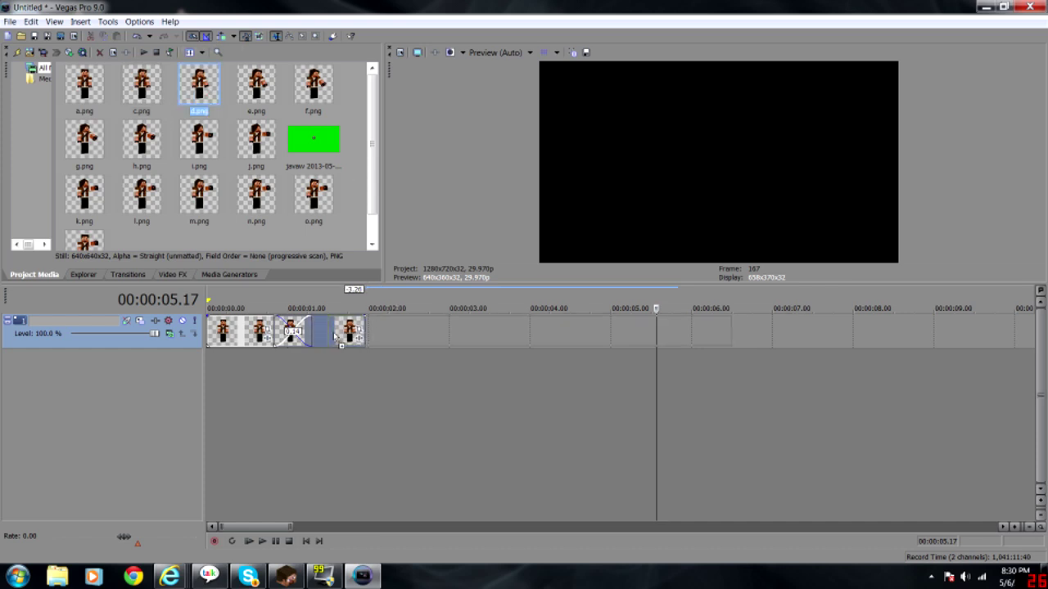
drag(341, 334, 343, 333)
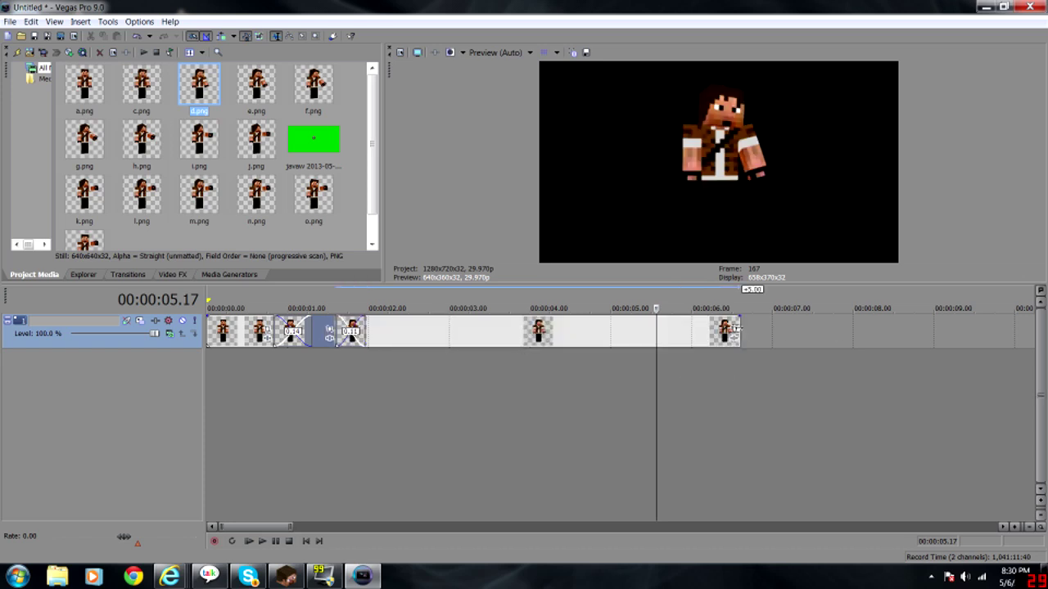
drag(735, 329, 420, 335)
click(506, 334)
Step: Add e.png and f.png in sequence after d.png, each crossfading with the previous image and trimmed to slightly over 1 second
drag(257, 85, 388, 333)
drag(789, 334, 491, 336)
drag(313, 85, 459, 334)
drag(860, 334, 543, 336)
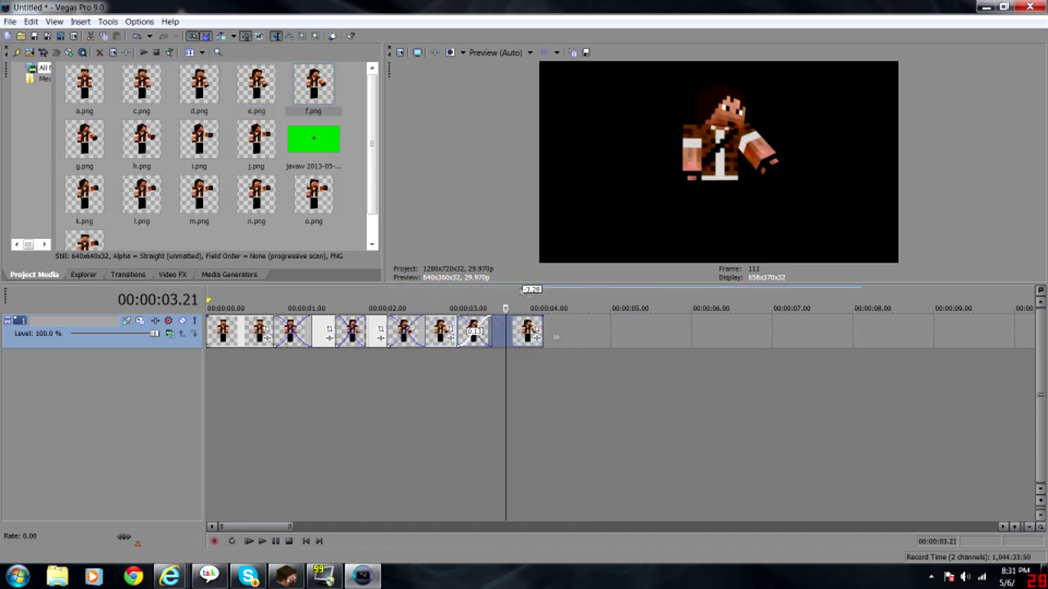
Step: Add g.png with a 14-frame crossfade and h.png with a 12-frame crossfade after f.png, and shorten both images
drag(84, 139, 508, 335)
drag(909, 340, 599, 354)
drag(142, 139, 570, 336)
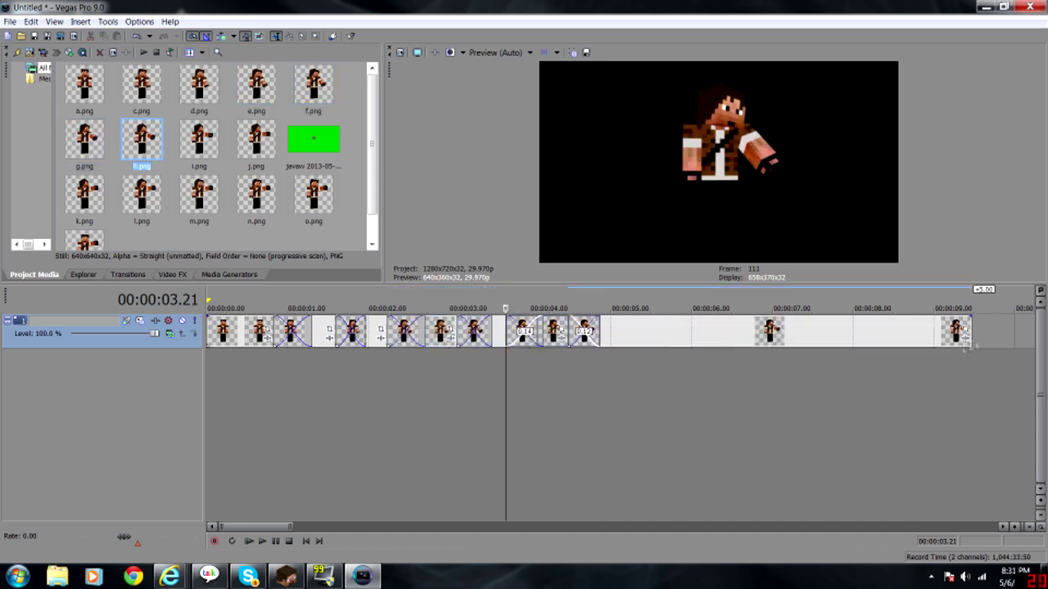
drag(971, 335, 791, 338)
Step: Add i.png and j.png after h.png with short crossfades and trim each to about 1.4 seconds
double_click(199, 140)
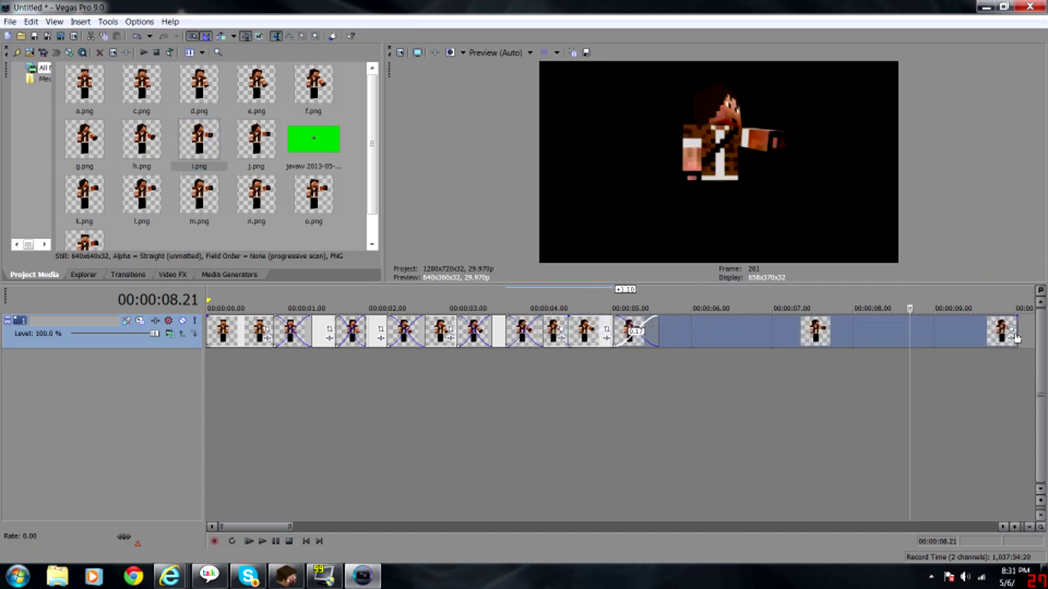
drag(1016, 334, 726, 344)
drag(257, 149, 687, 336)
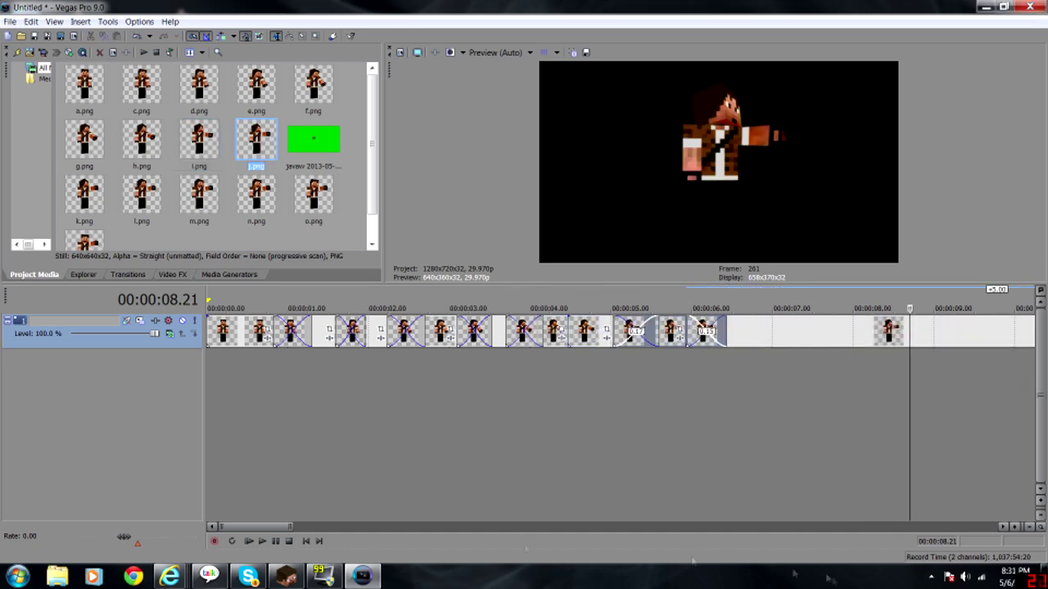
drag(254, 527, 288, 528)
drag(649, 335, 353, 339)
Step: Add k.png with a 12-frame crossfade after j.png, place l.png overlapping its end, and shorten both images
drag(95, 204, 321, 339)
click(722, 339)
key(Escape)
drag(726, 339, 418, 339)
double_click(142, 197)
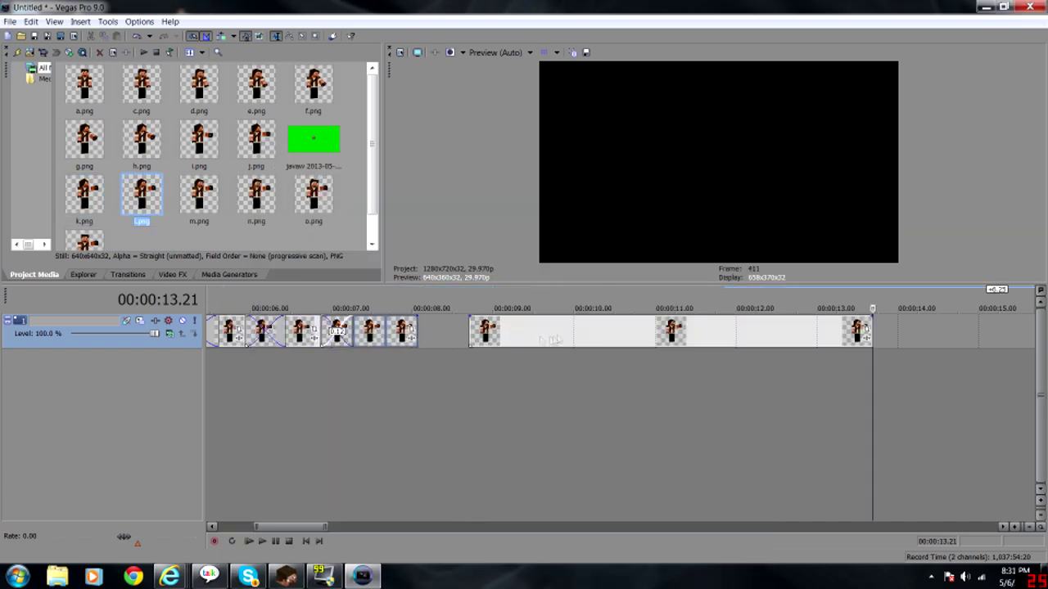
drag(551, 343, 482, 342)
drag(802, 333, 505, 337)
Step: Add m.png to the track, move it to crossfade with the end of l.png, and shorten it
double_click(199, 199)
drag(653, 346, 947, 327)
click(1029, 527)
drag(344, 528, 320, 528)
drag(531, 335, 352, 336)
double_click(256, 195)
click(701, 335)
key(Delete)
Step: Place n.png overlapping the end of m.png and trim it to about 1.7 seconds
drag(367, 528, 335, 528)
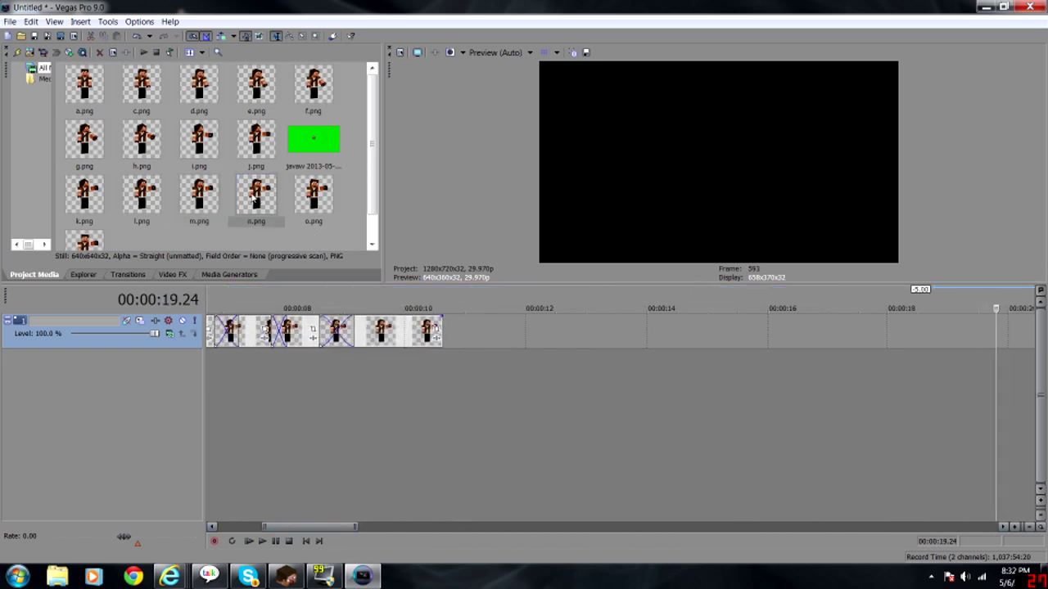
drag(256, 196, 405, 337)
drag(707, 337, 509, 340)
Step: Add o.png over the end of n.png, trimmed to about 1.7 seconds, and place p.png crossfading with its end
click(306, 203)
drag(305, 203, 477, 336)
drag(777, 336, 580, 335)
drag(373, 163, 372, 197)
drag(84, 219, 553, 334)
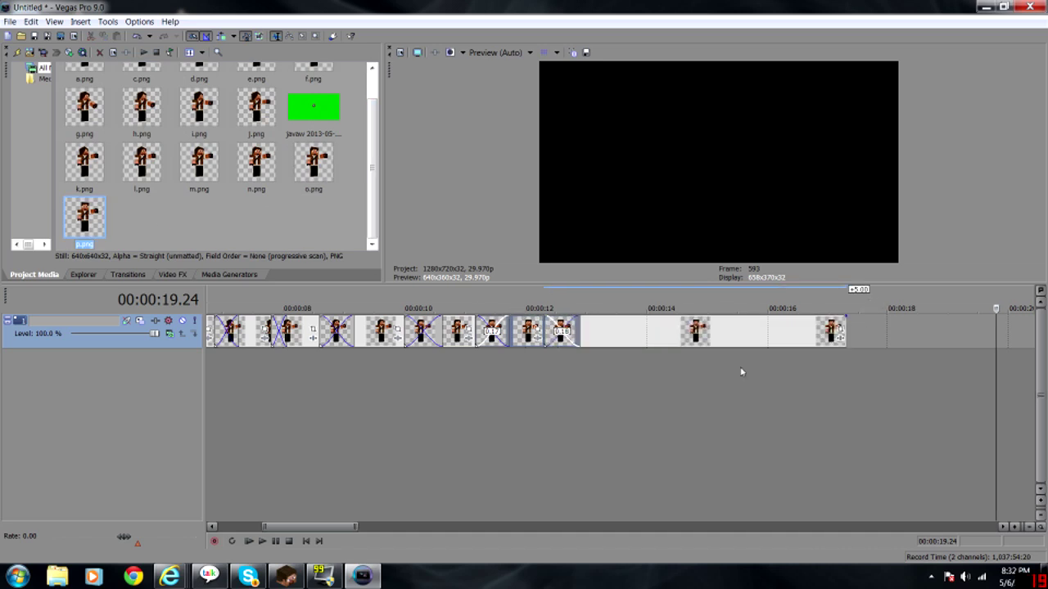
Step: Play the whole pose sequence from the start of the timeline to check the character's movement
click(561, 444)
scroll(638, 453, up, 1)
scroll(671, 457, down, 1)
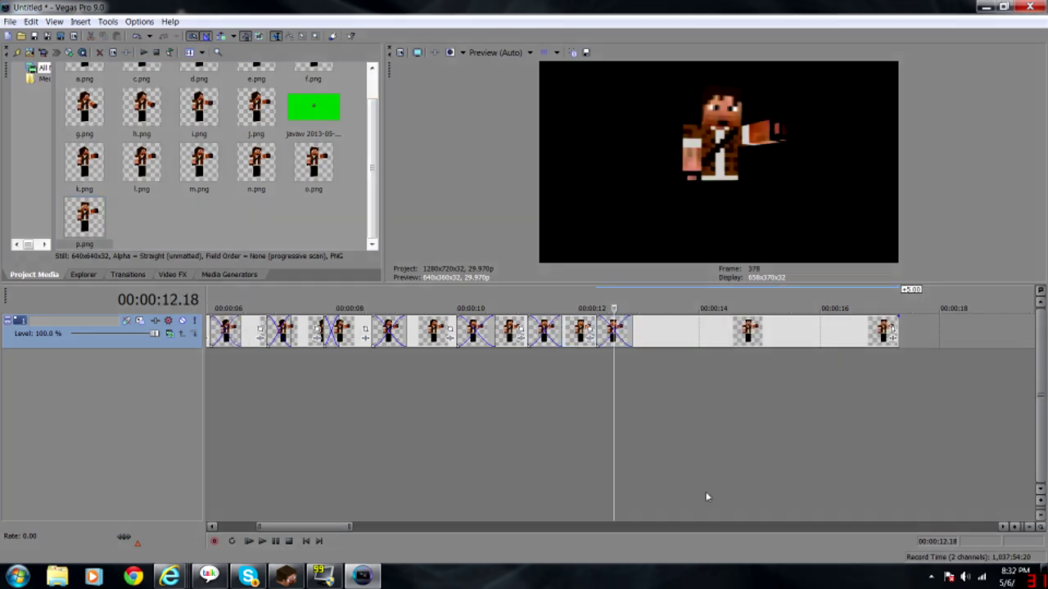
drag(332, 528, 230, 530)
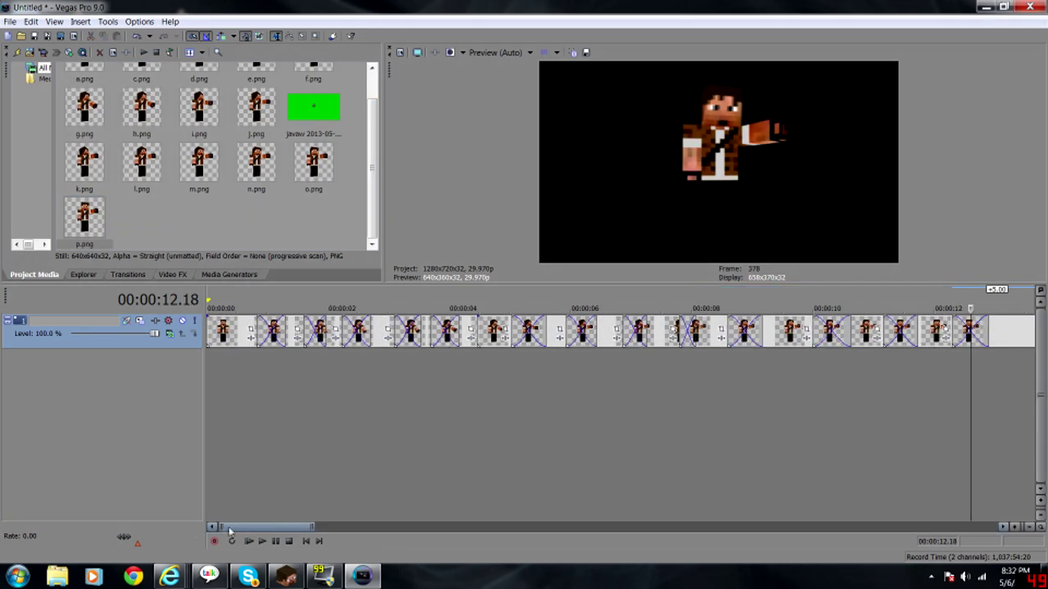
click(250, 543)
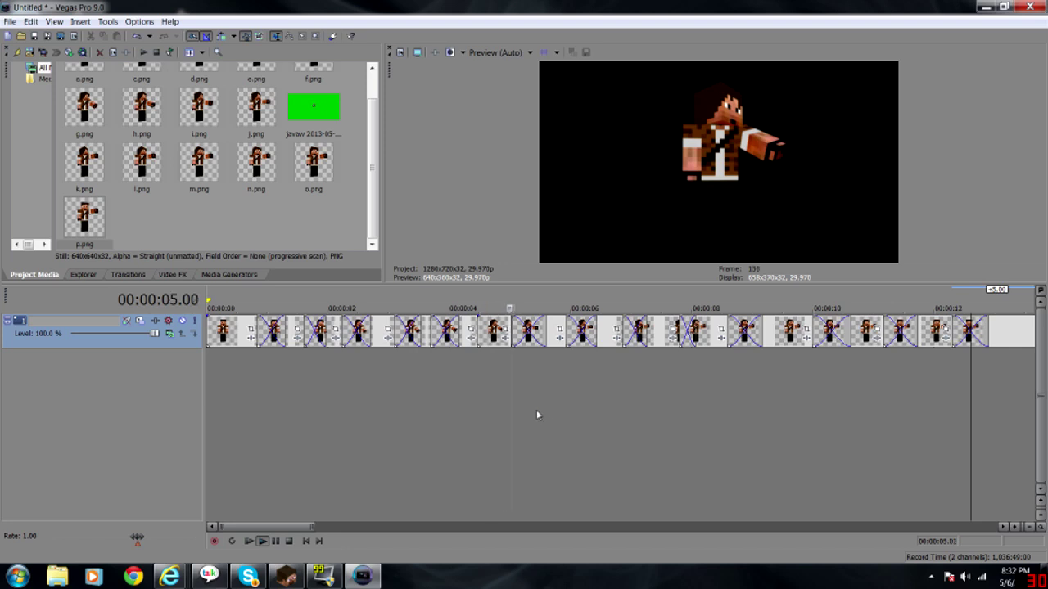
click(288, 541)
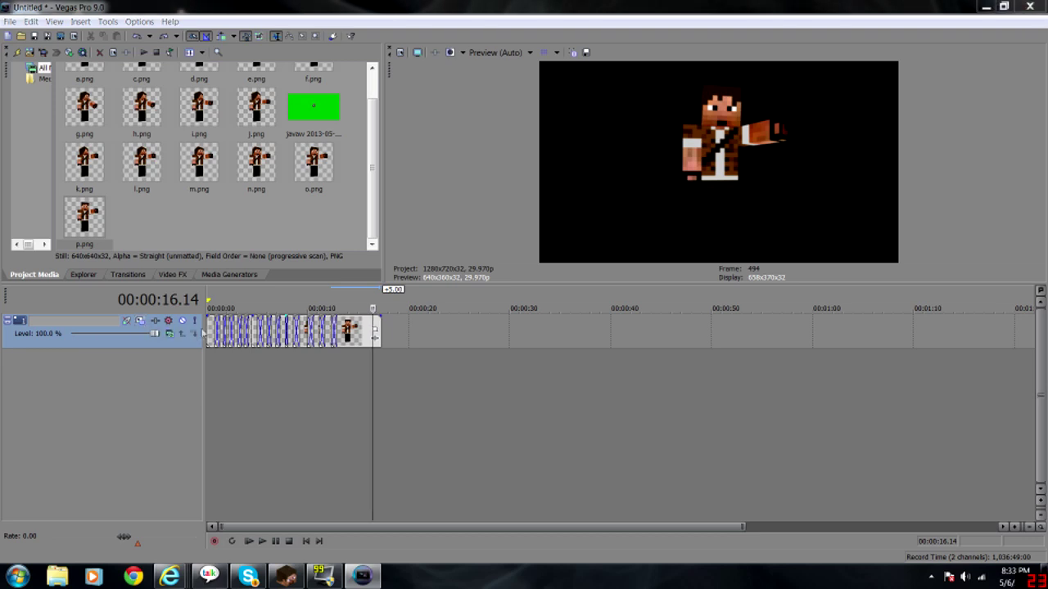
Step: Shift the character track to the left side of the video frame with track motion and insert an empty video track above it
drag(721, 135, 603, 139)
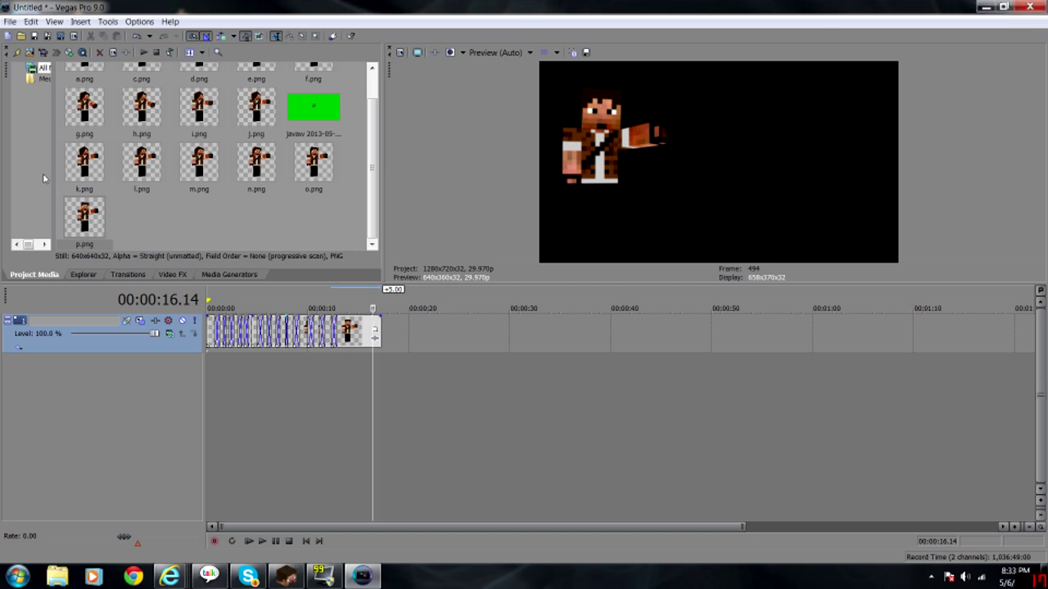
right_click(489, 344)
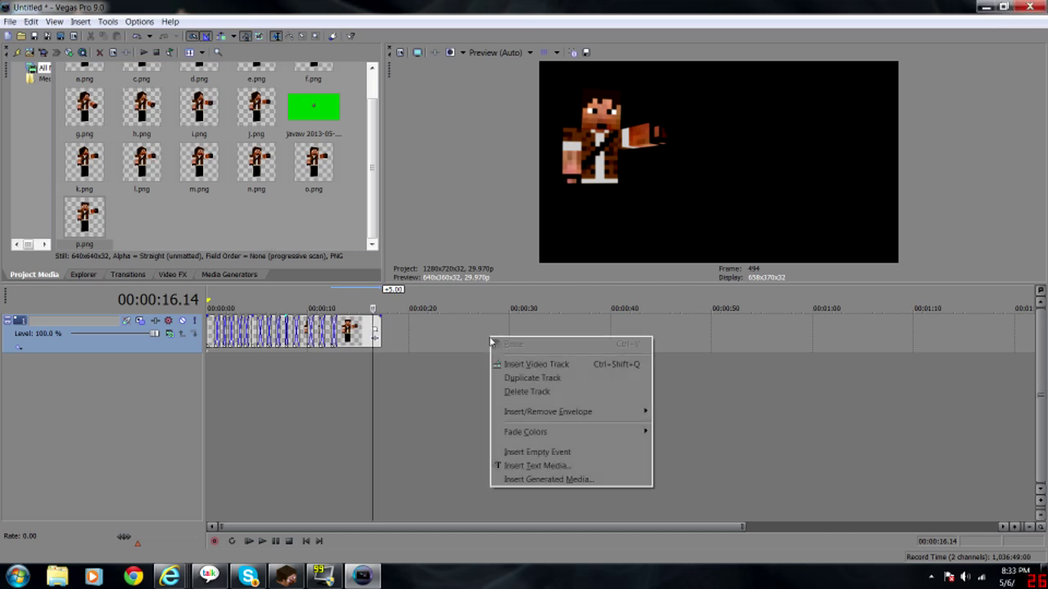
click(545, 365)
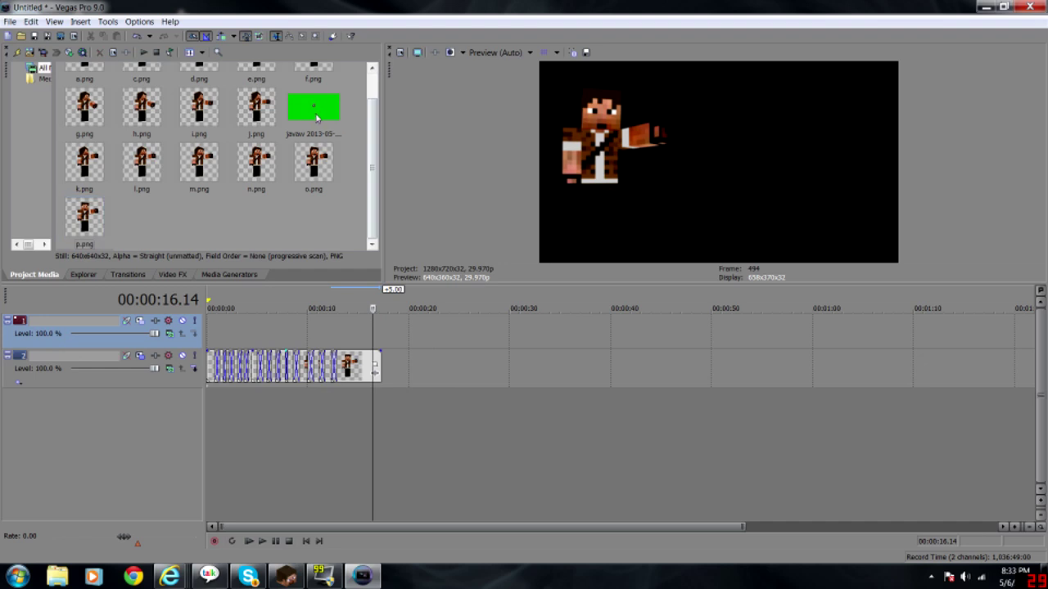
Step: Place the green-screen javaw clip on the empty video track from about 11 seconds and delete its audio track
drag(316, 115, 324, 330)
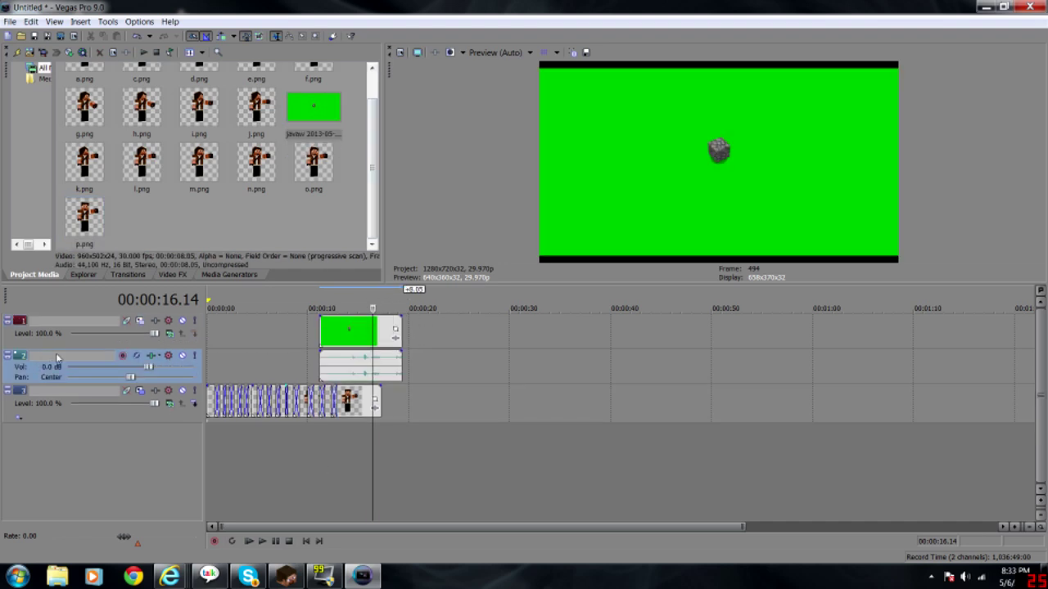
right_click(54, 352)
click(100, 407)
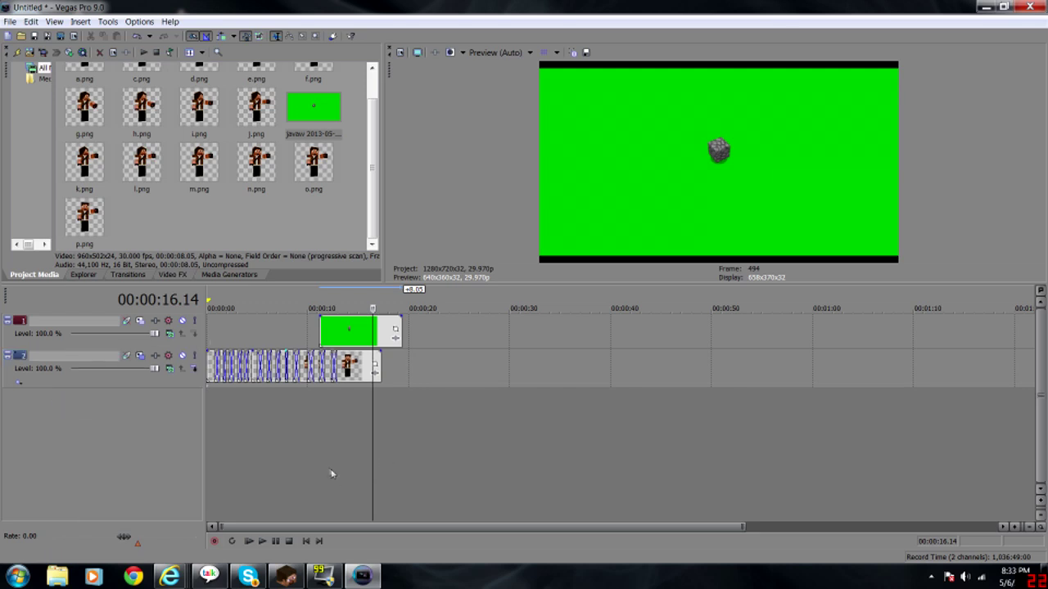
Step: Apply the Sony Chroma Keyer effect to the green-screen clip
click(325, 472)
click(340, 471)
click(307, 472)
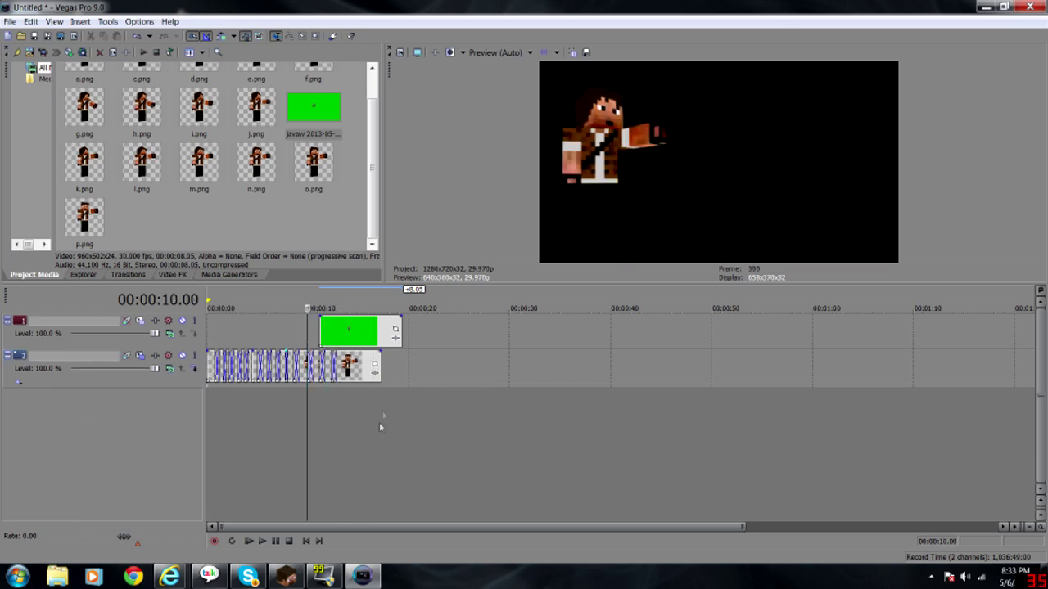
click(344, 400)
click(395, 329)
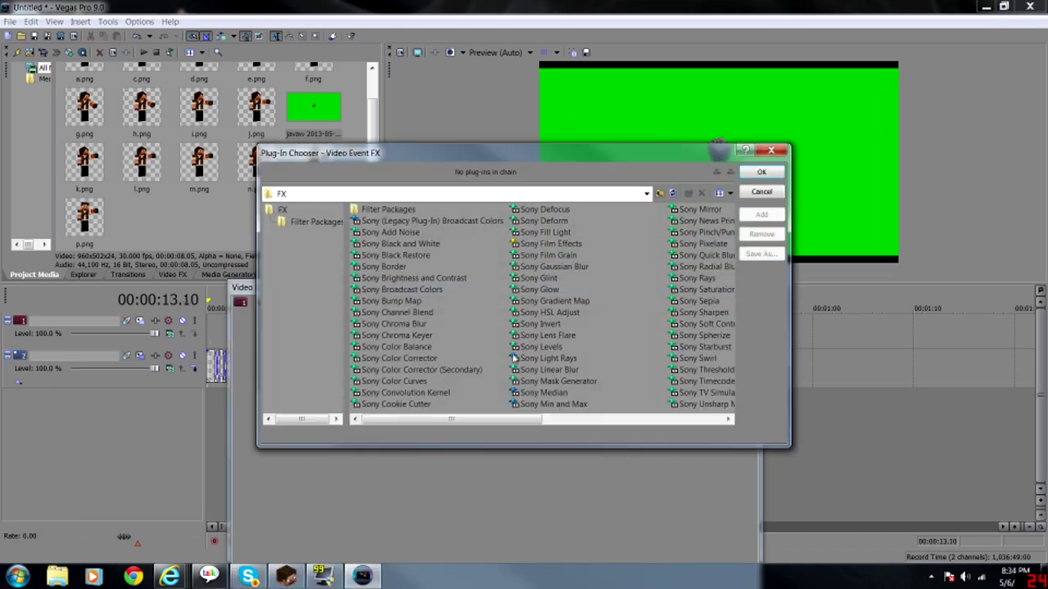
click(420, 339)
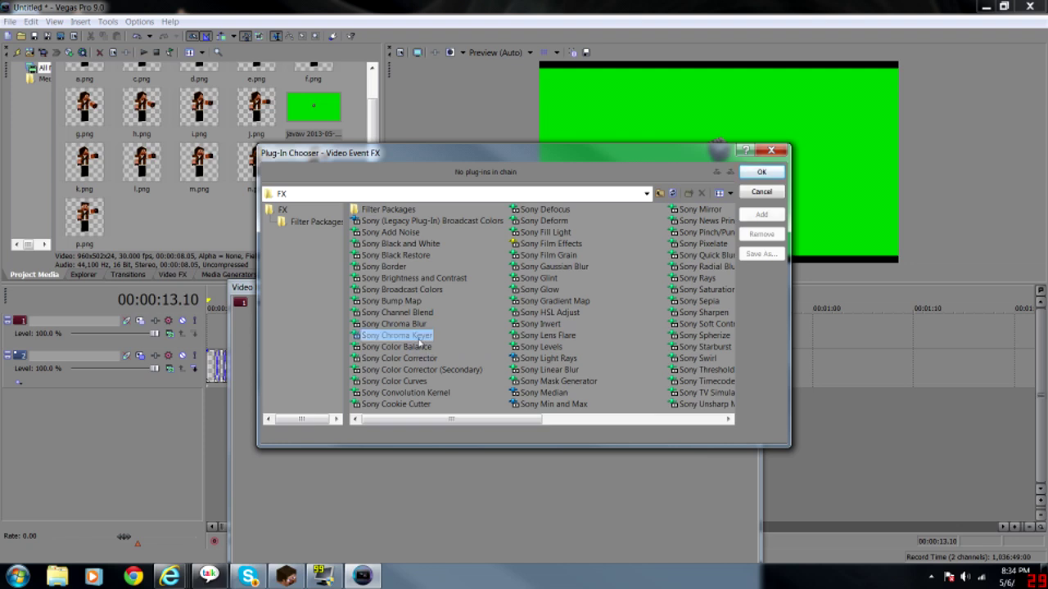
click(762, 174)
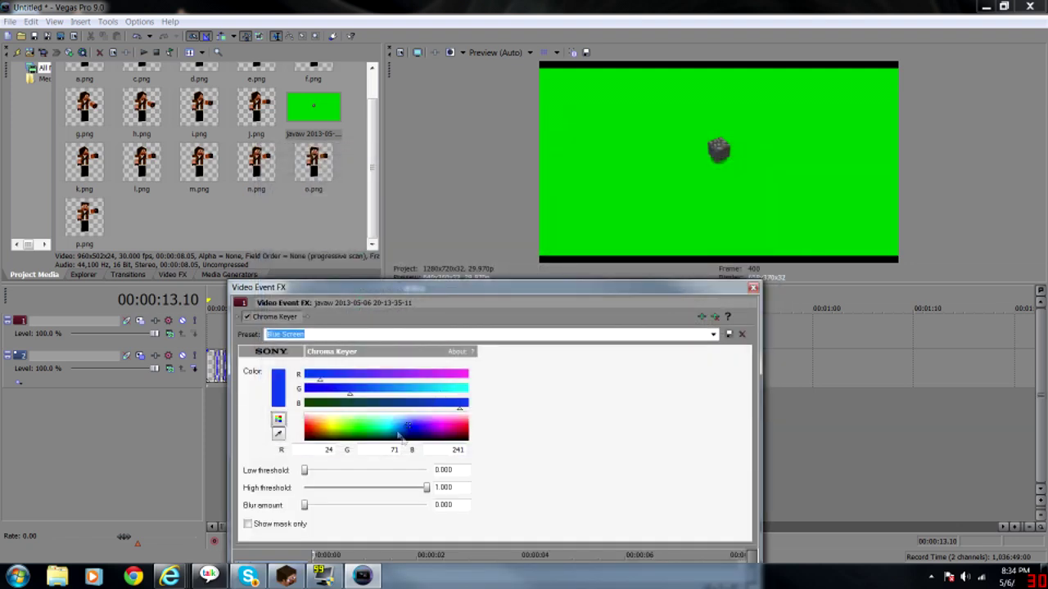
Step: Sample the green background as the key color and set the low threshold to 0.482 and the high threshold to 0.513
click(278, 433)
click(572, 180)
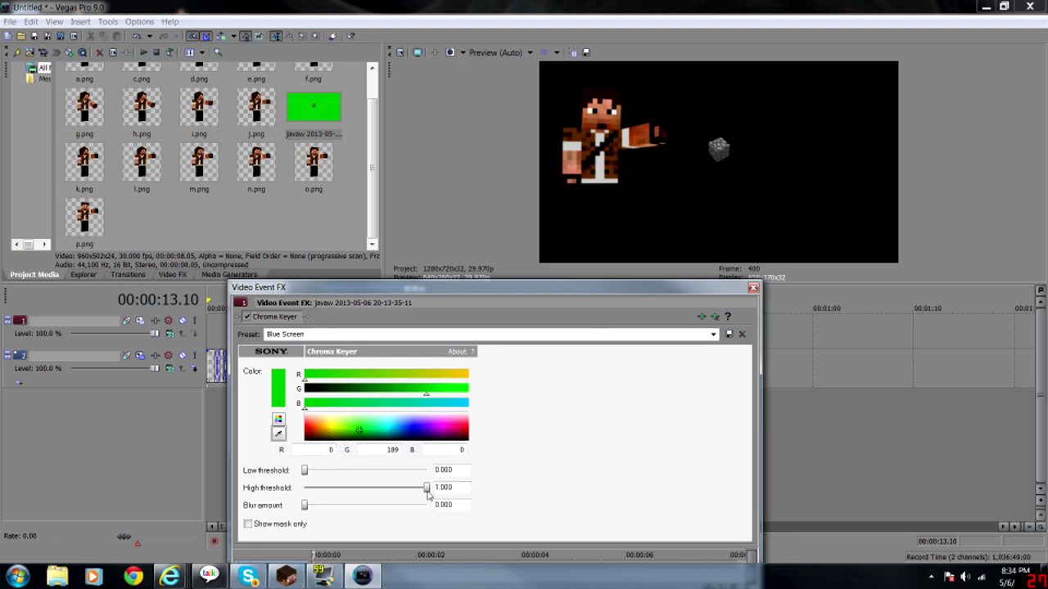
drag(426, 489, 386, 489)
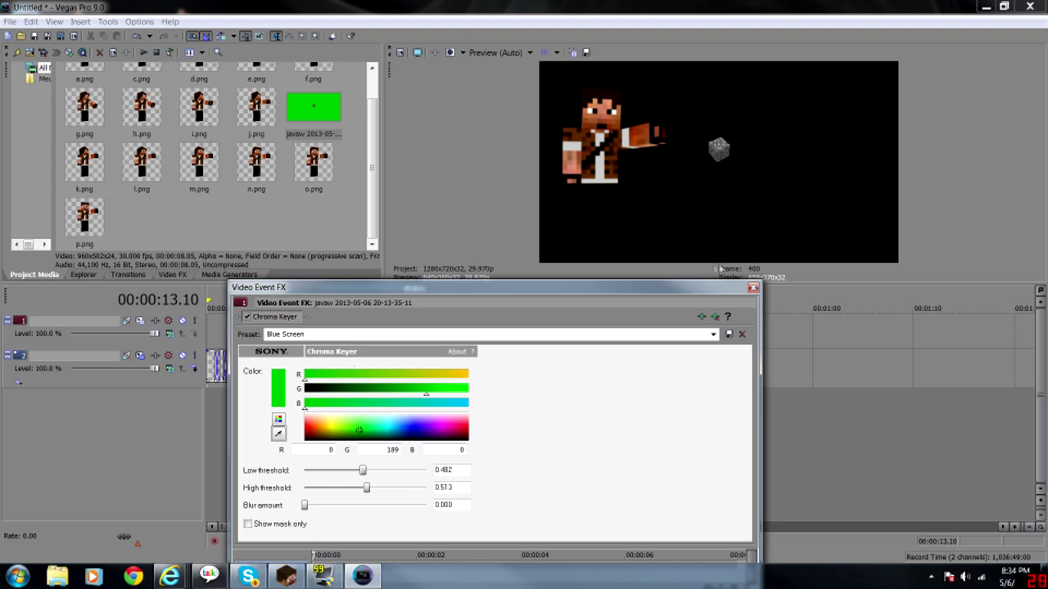
click(753, 288)
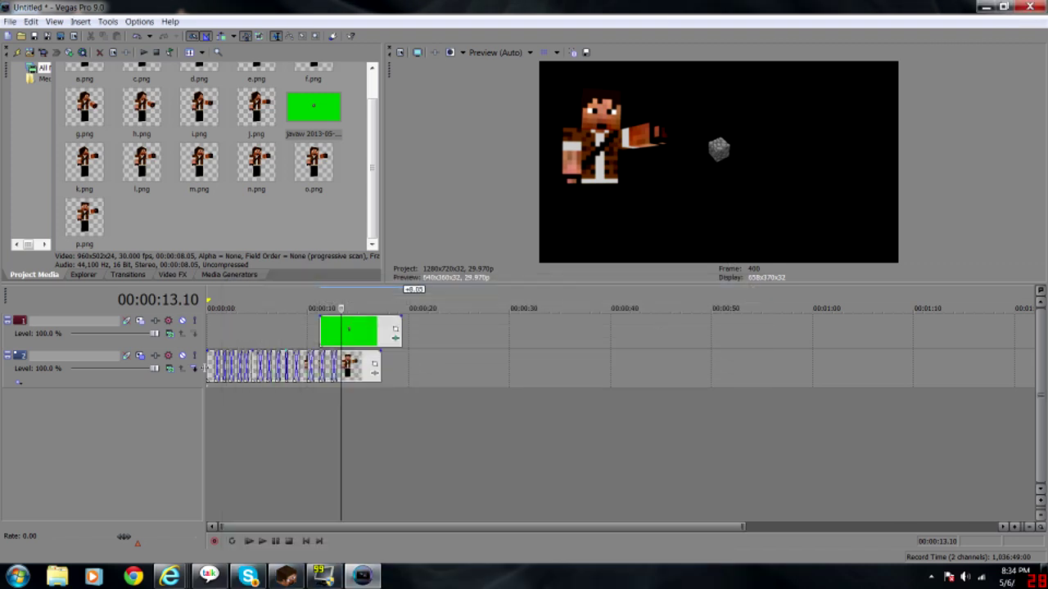
Step: Use track motion to position the keyed cobblestone block just above the character's outstretched hand
click(144, 323)
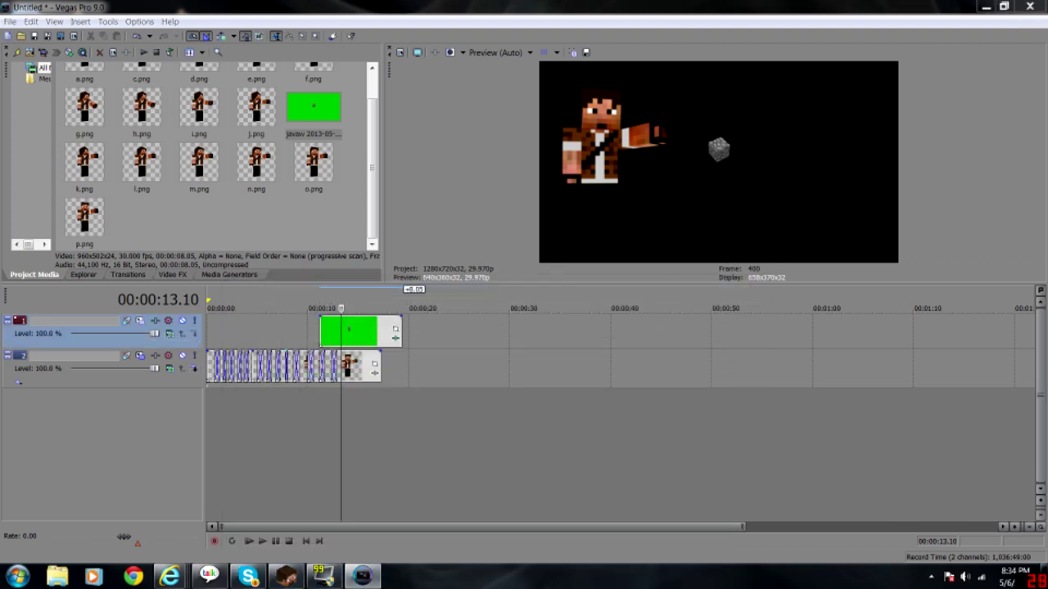
drag(718, 149, 669, 107)
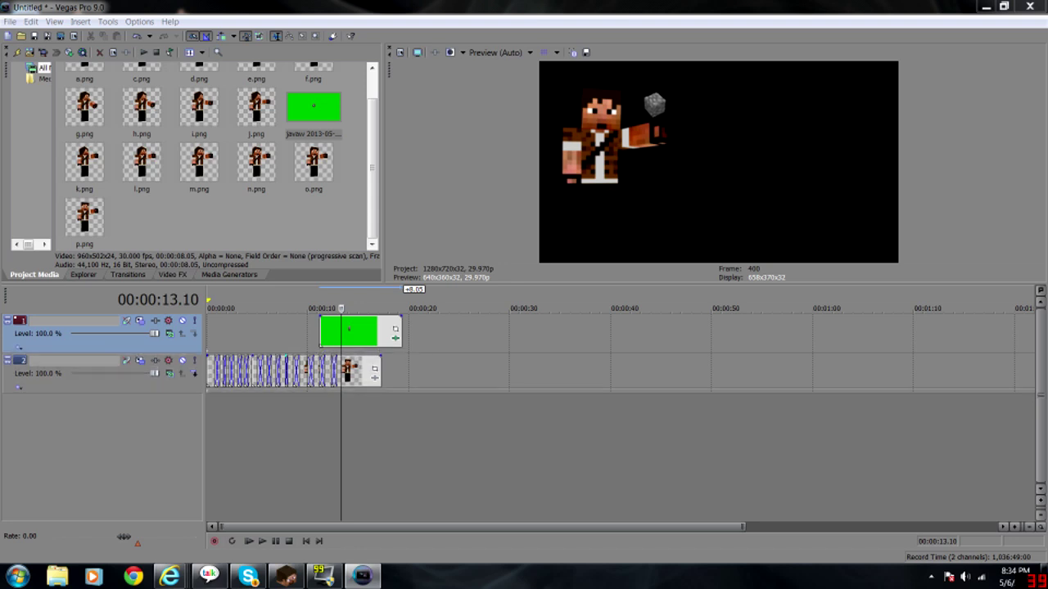
Step: Move the green-screen clip earlier on the timeline so it starts at 00:00:06.13
click(300, 448)
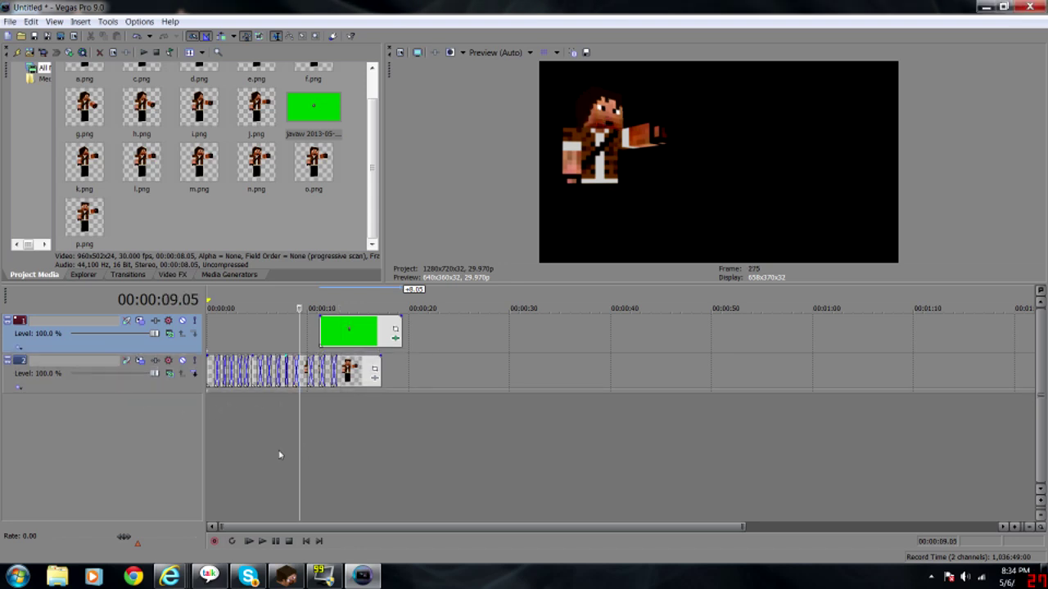
click(280, 450)
click(269, 456)
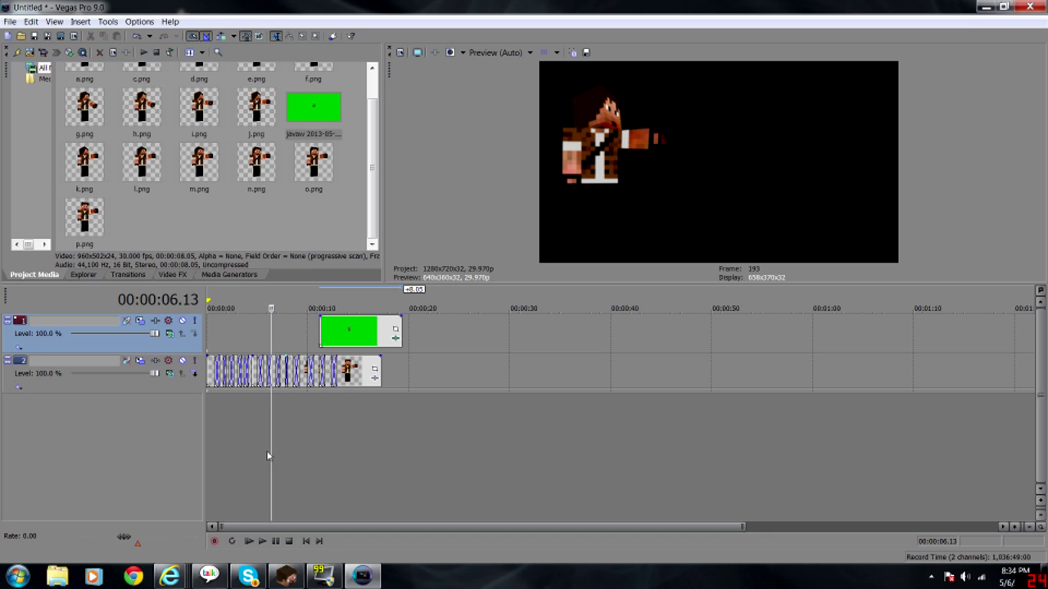
drag(363, 338, 315, 338)
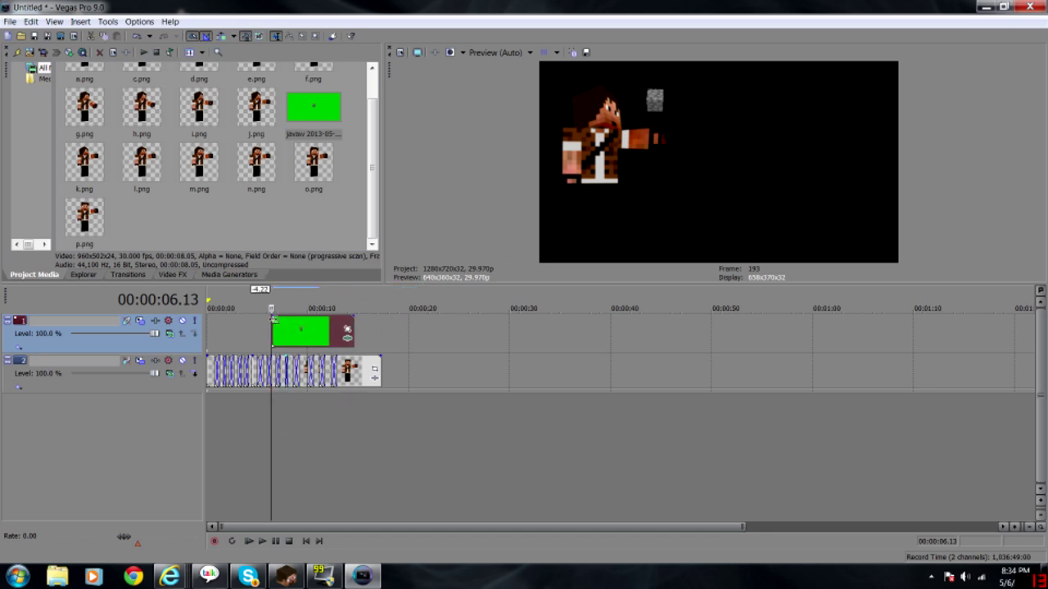
Step: Give the green-screen clip a fade-in of about 00:00:00.25, extend its end to match the character track, and play it back
mouse_move(270, 317)
mouse_down()
mouse_move(293, 317)
mouse_move(279, 317)
mouse_up()
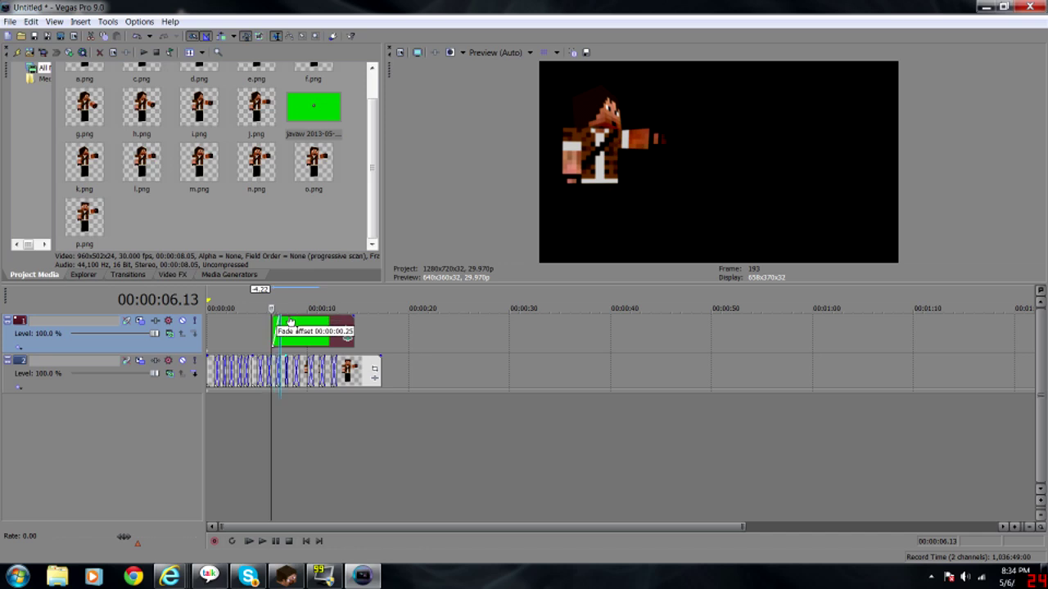
drag(354, 317, 379, 328)
click(249, 541)
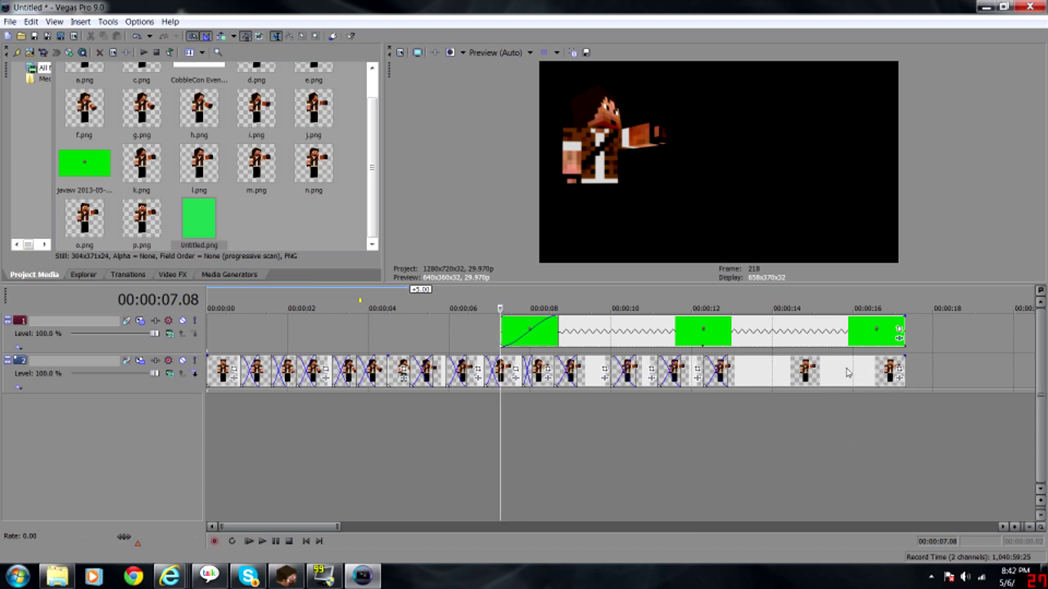
Step: Select all the pose events on the character track and change an event switch for them
drag(951, 368, 174, 403)
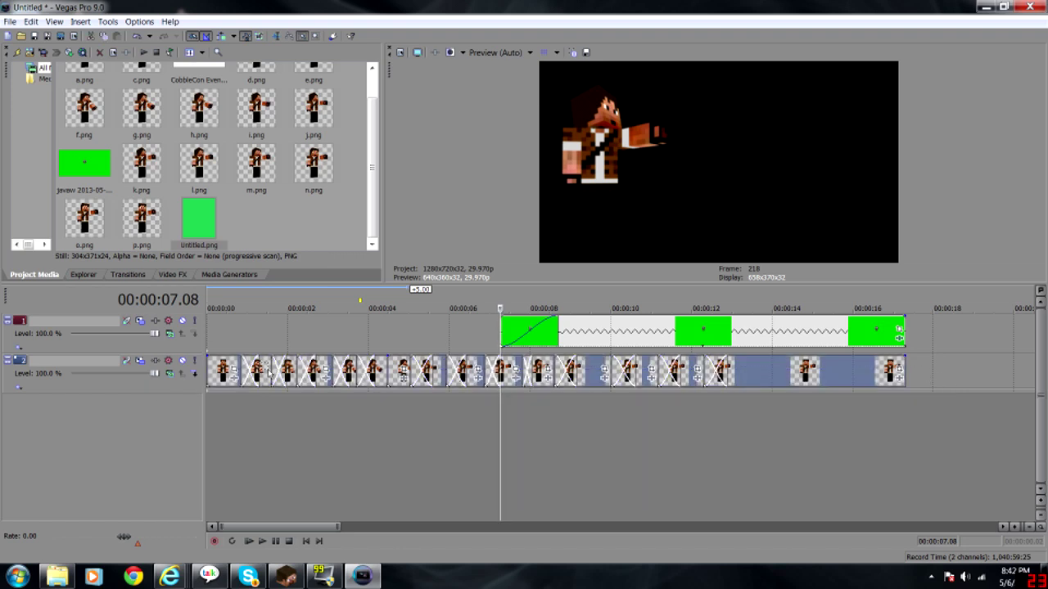
right_click(268, 373)
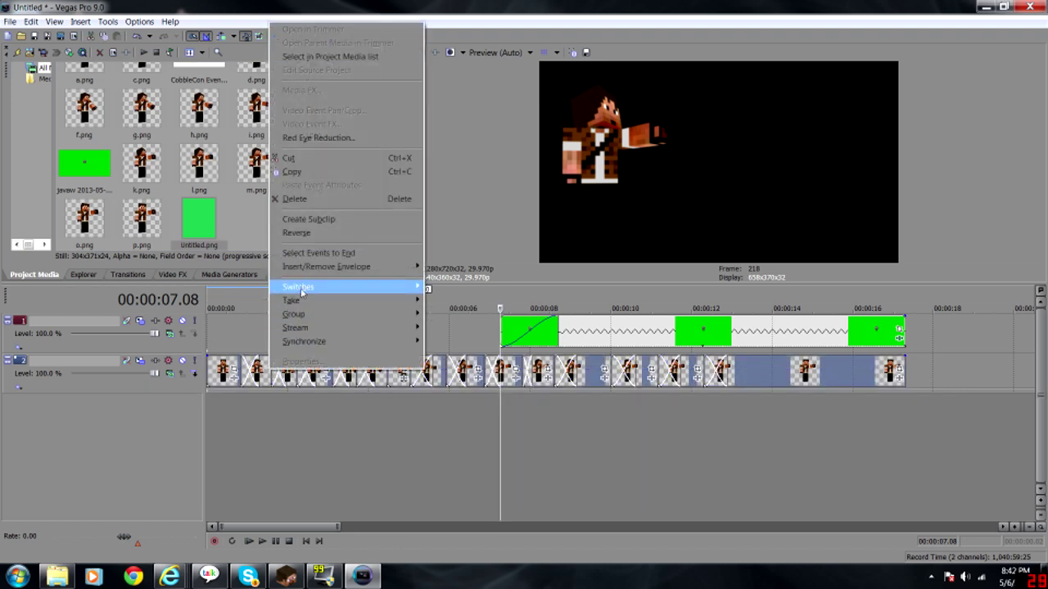
mouse_move(301, 292)
click(480, 395)
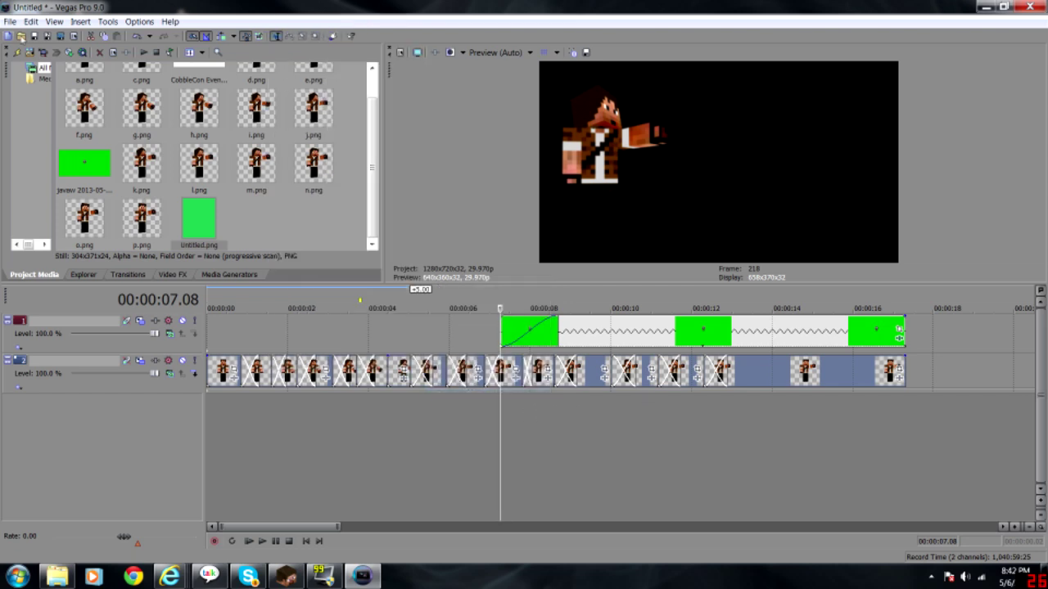
Step: Render the project to the Desktop as test2 in Sony AVC format with the 720p HD Template 1
click(9, 22)
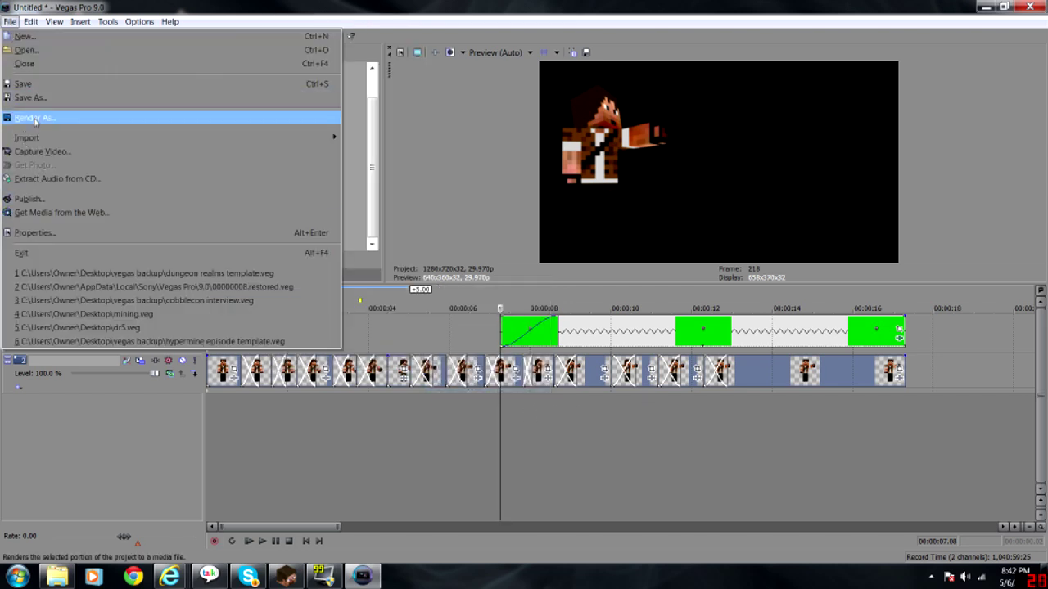
click(36, 120)
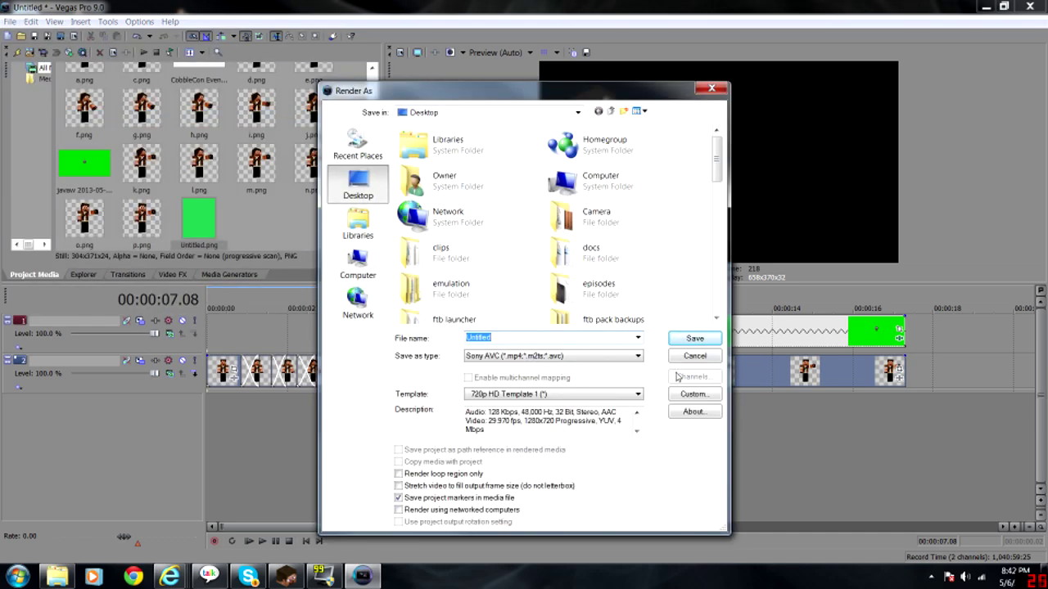
text(test2)
click(681, 343)
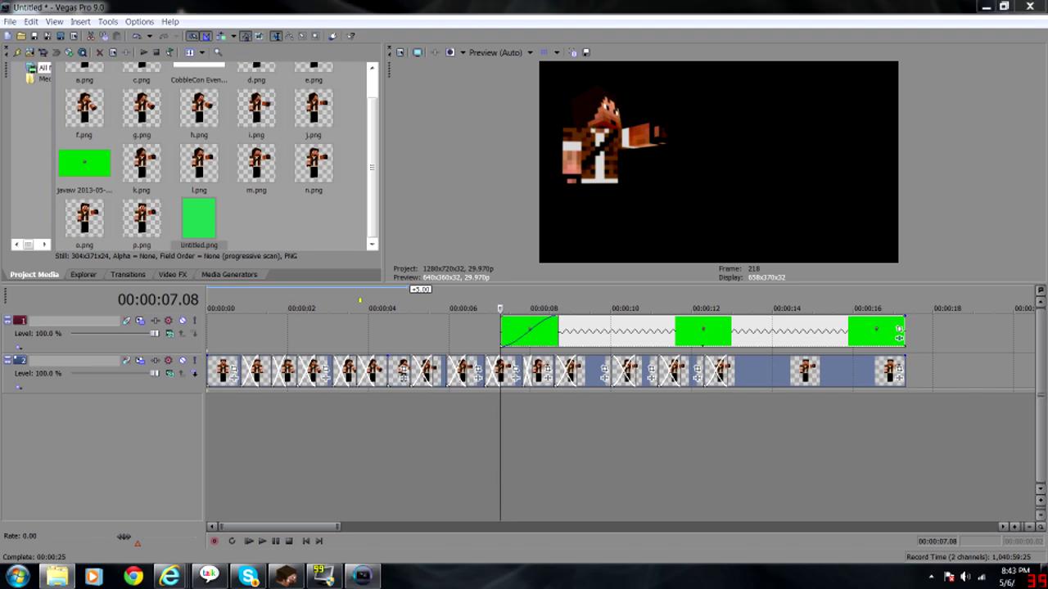
Step: Import the rendered test2 video from the Desktop into the project media
double_click(250, 9)
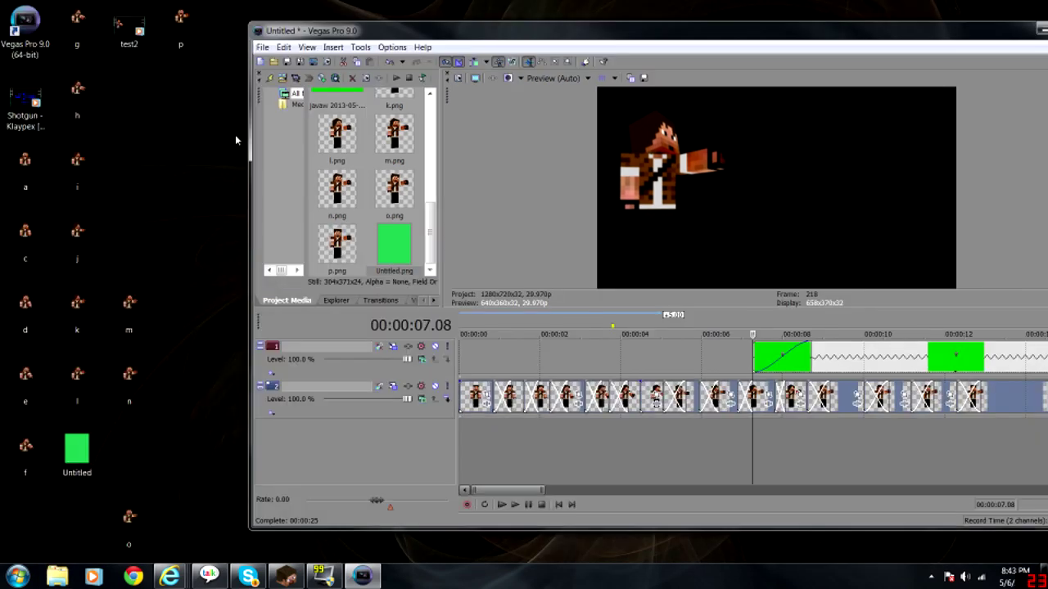
click(134, 29)
drag(248, 168, 367, 259)
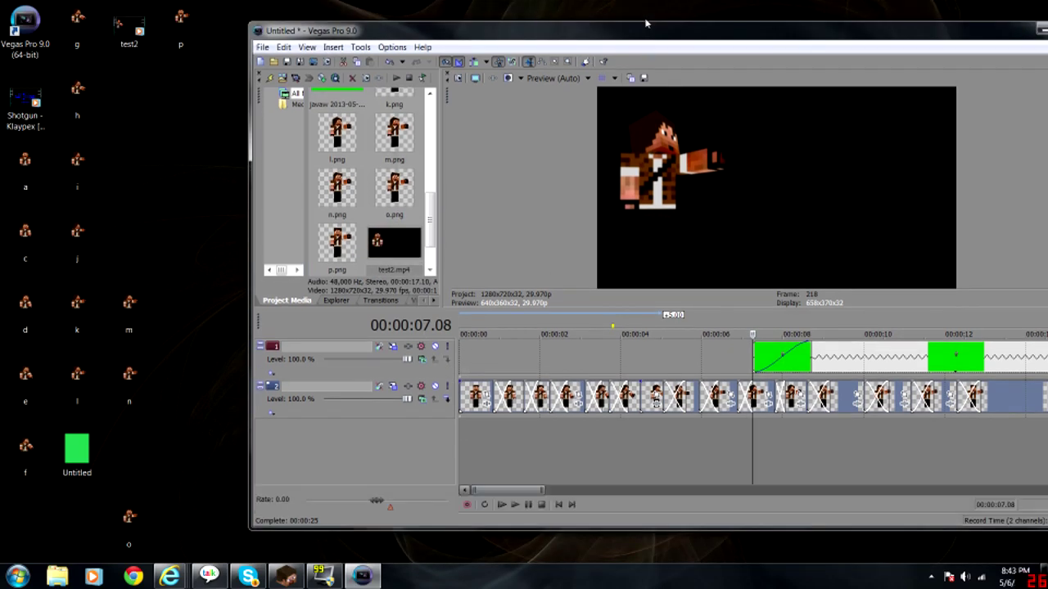
double_click(650, 31)
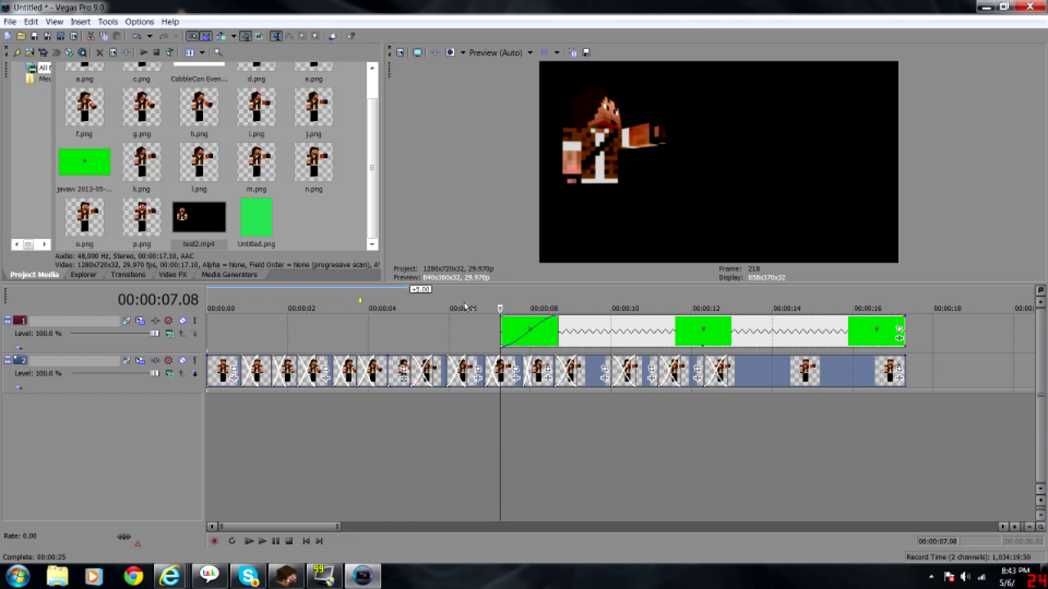
Step: Place test2.mp4 at the start of the timeline on its own tracks and delete the original character and green-screen tracks
drag(200, 228, 201, 452)
right_click(81, 368)
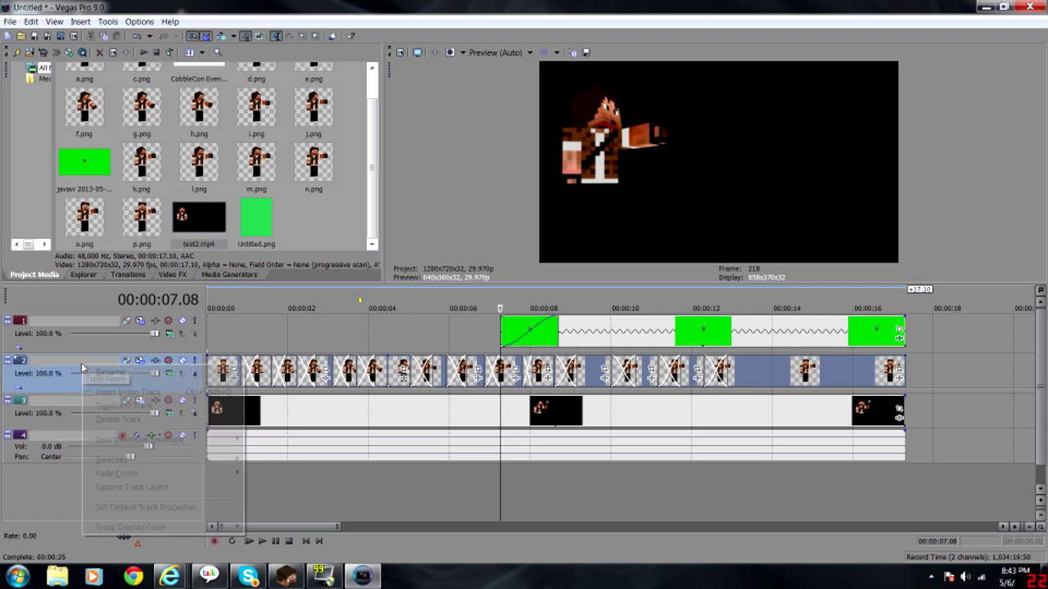
click(119, 419)
right_click(88, 328)
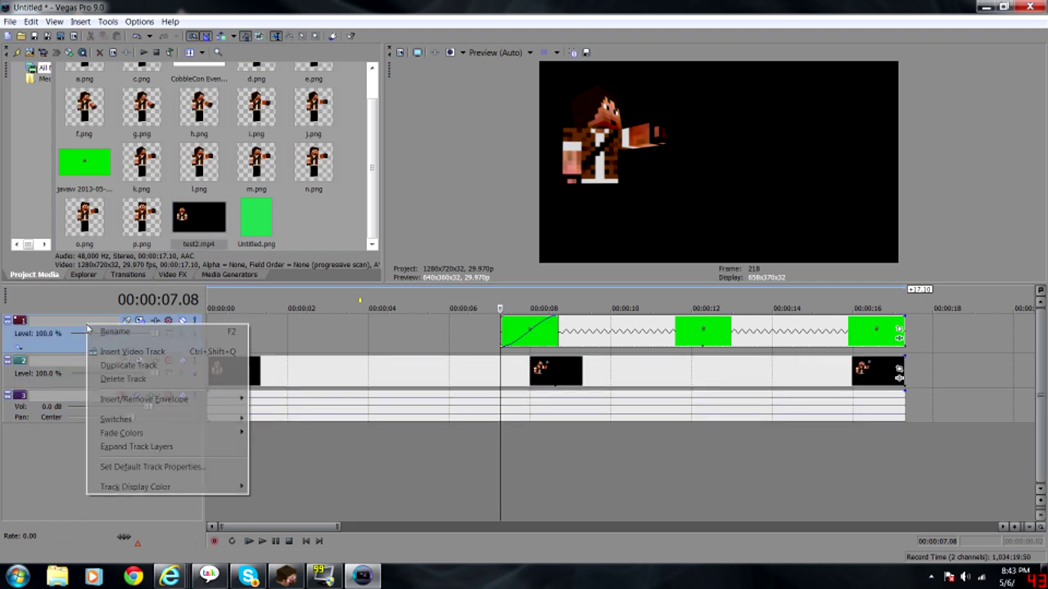
click(130, 379)
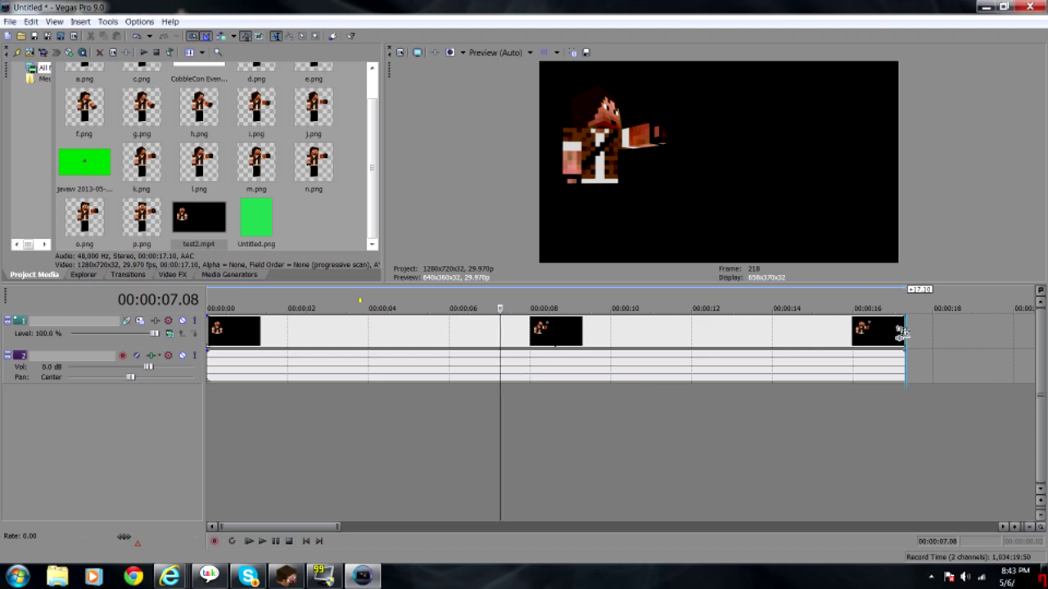
Step: Time-compress the test2.mp4 clip in stages to about 4.3 seconds and play back the sped-up animation
drag(901, 333, 491, 333)
click(248, 541)
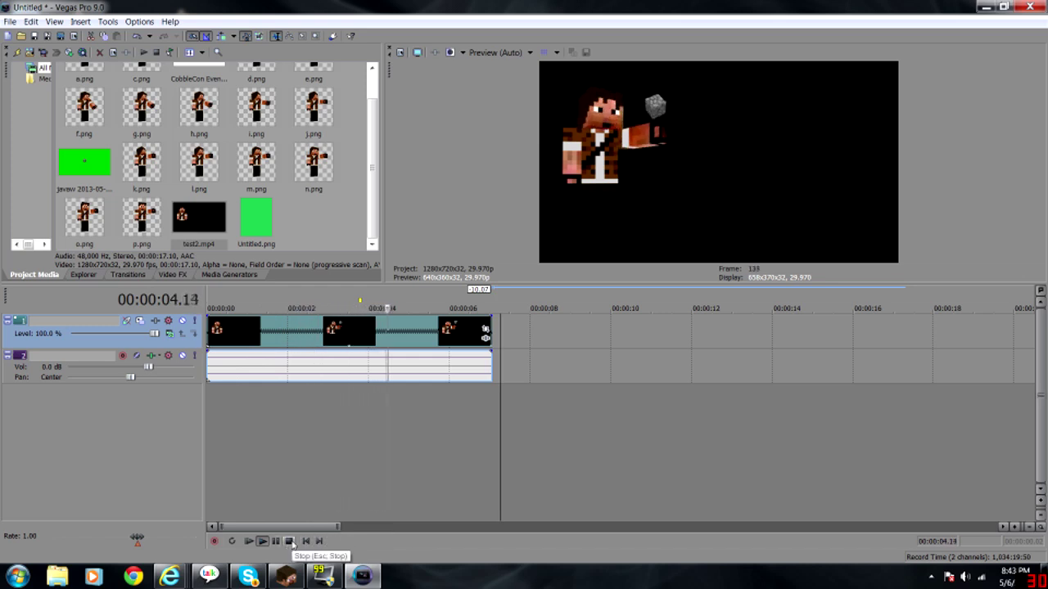
click(321, 541)
drag(485, 334, 375, 333)
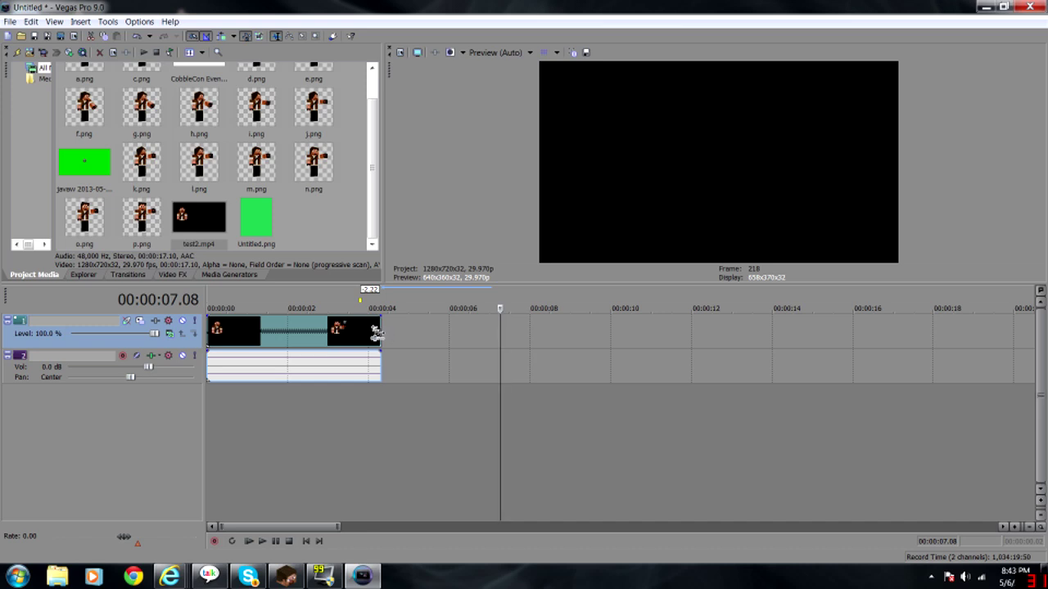
click(250, 541)
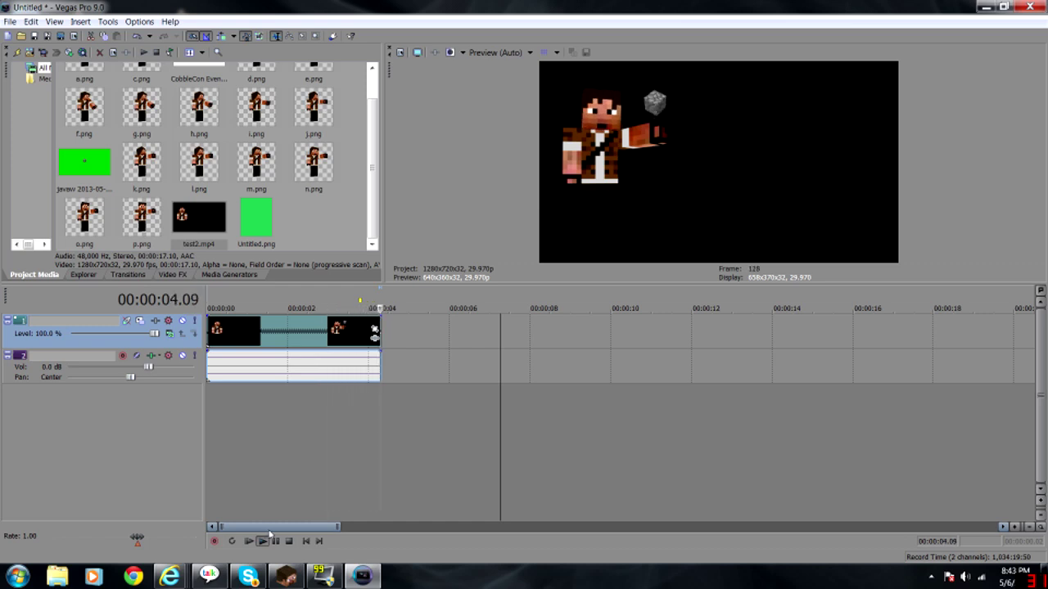
click(276, 542)
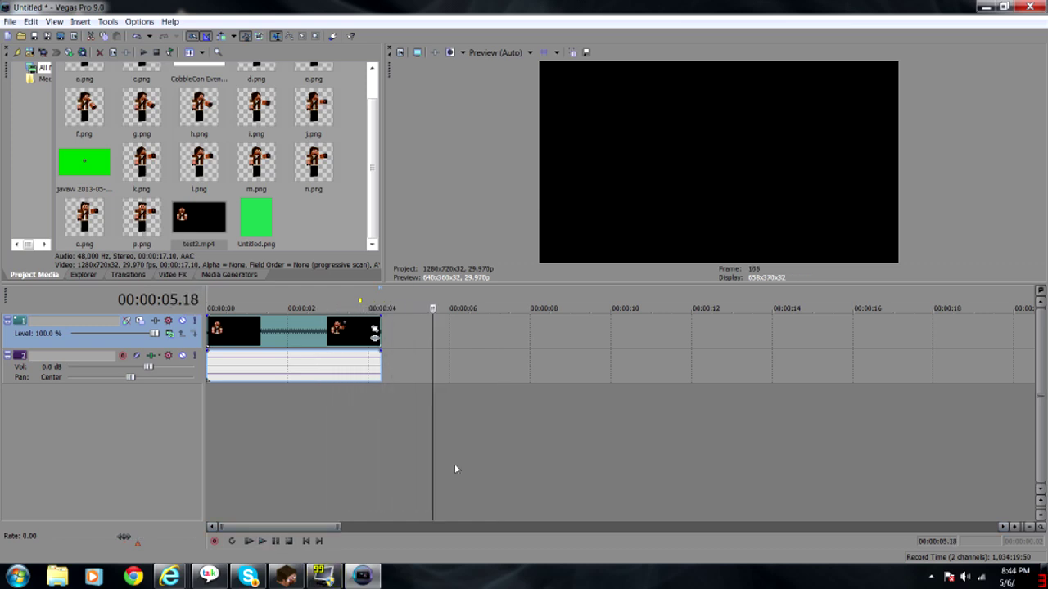